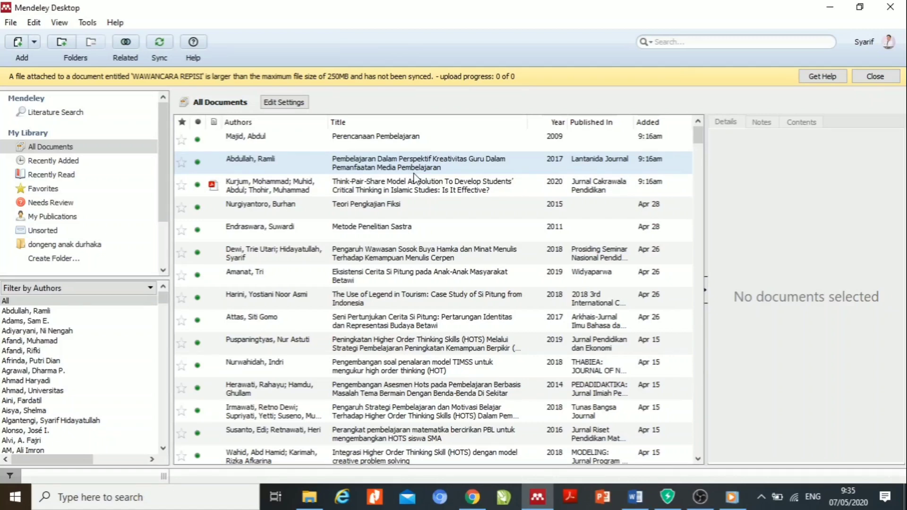
- Dismiss the sync notice, start a new manual library entry and set its document type to Book
click(874, 77)
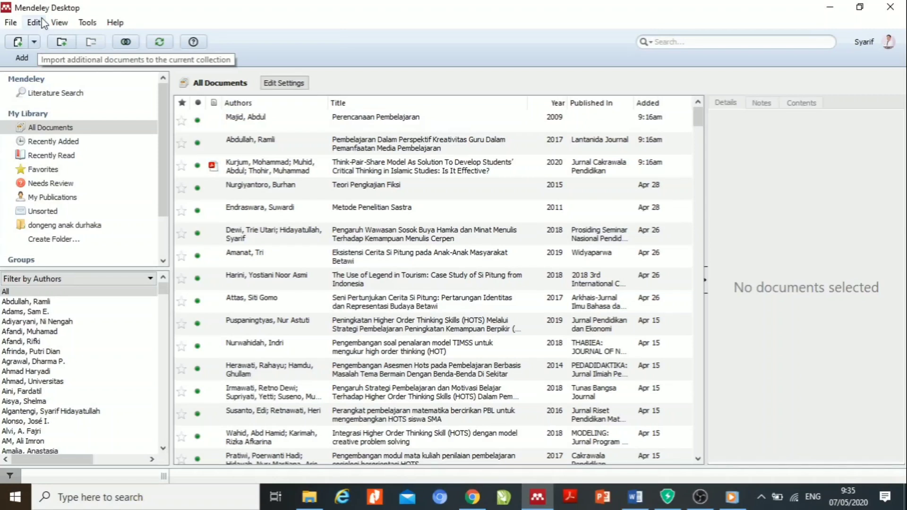
click(36, 45)
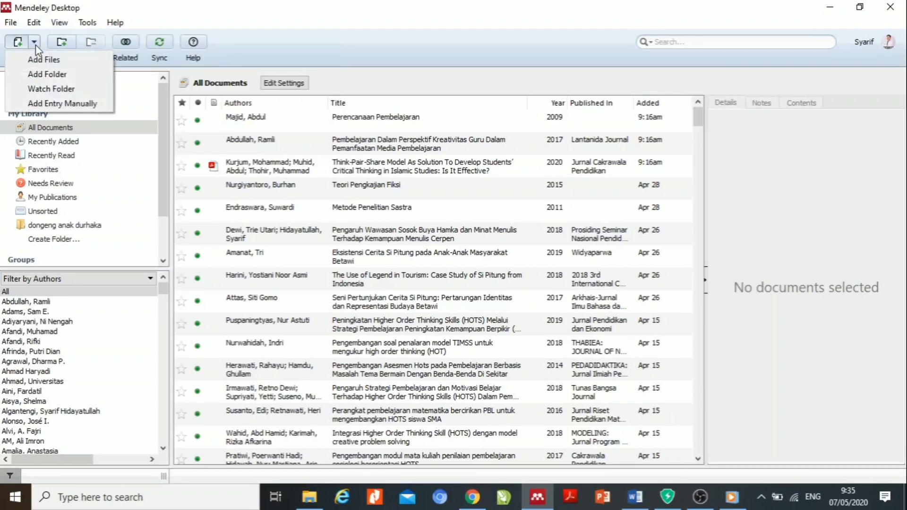
click(86, 110)
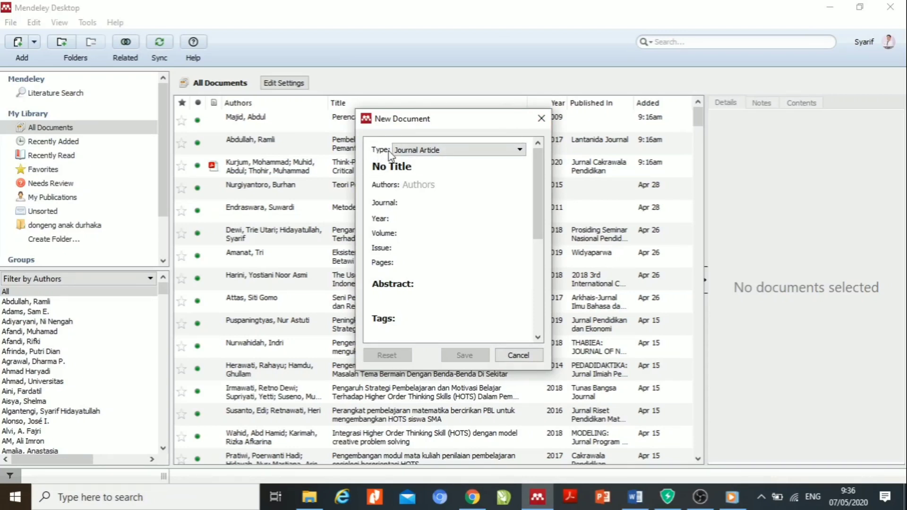
click(495, 157)
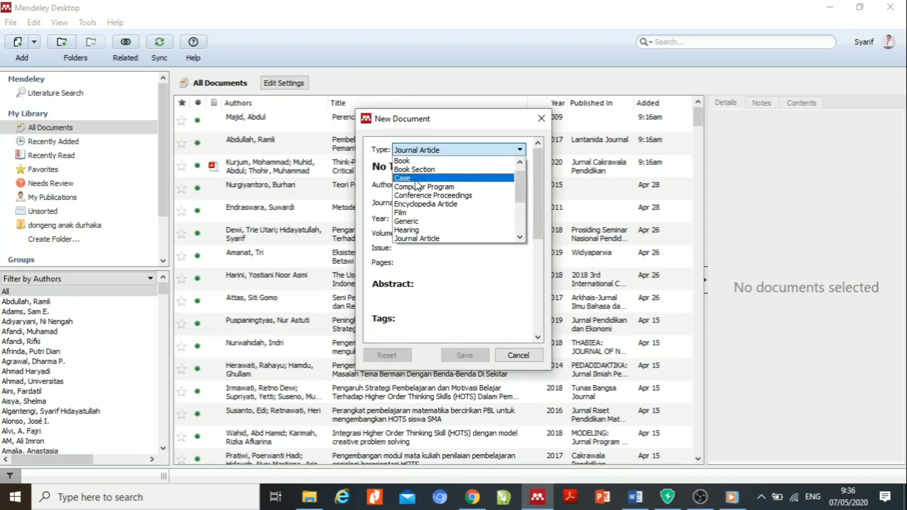
click(494, 161)
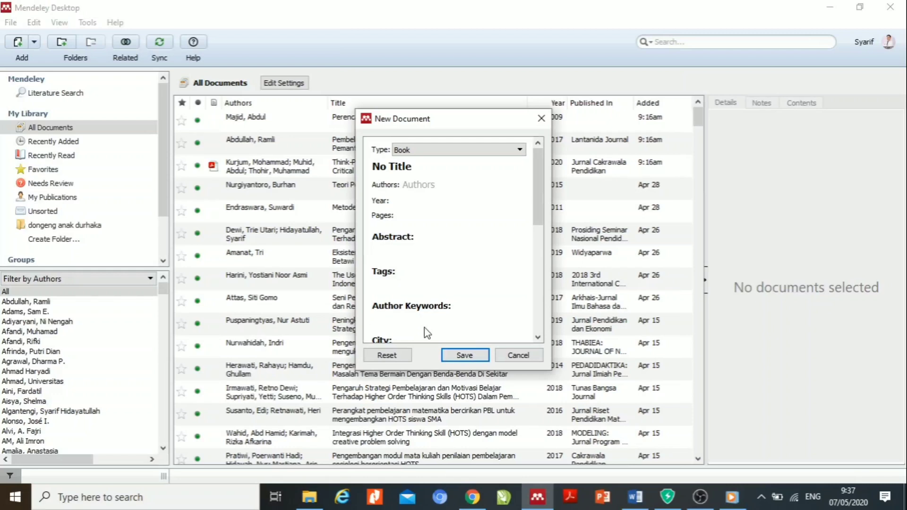
- Replace the placeholder title of the new book entry with "Menulis"
scroll(549, 253, down, 4)
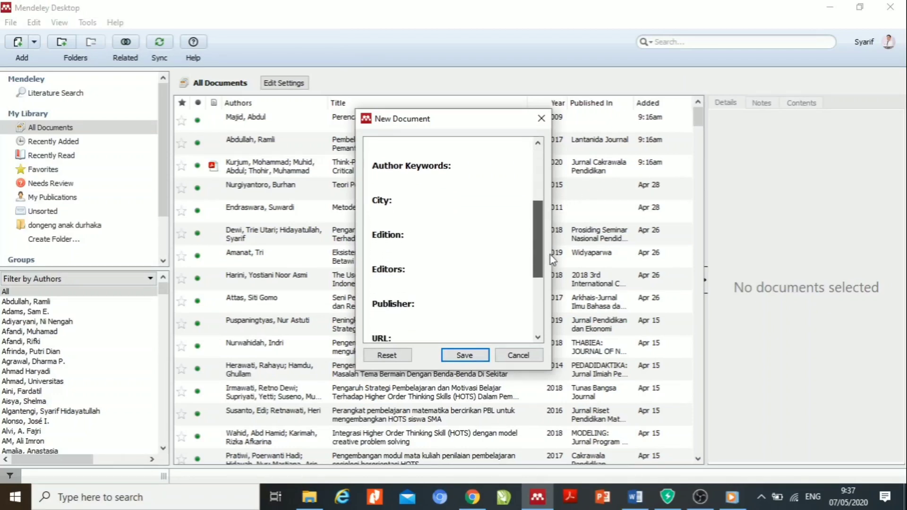
scroll(554, 264, down, 3)
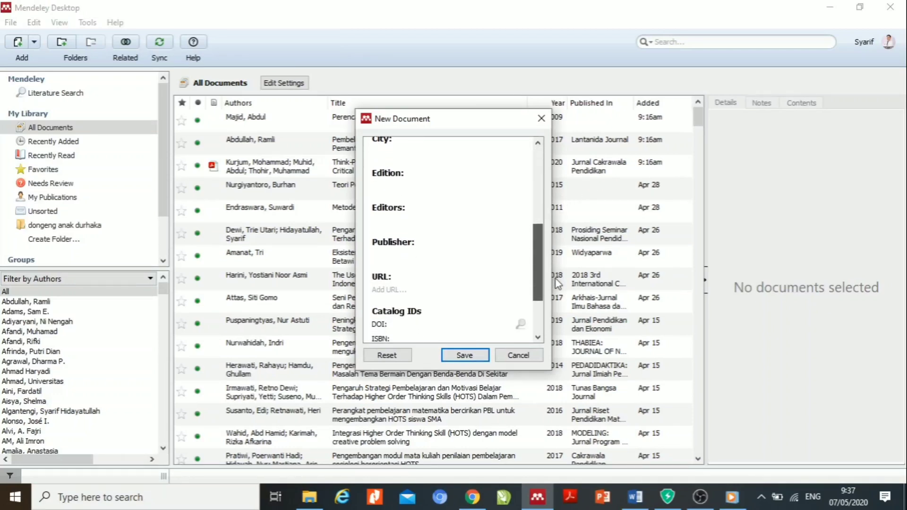
scroll(558, 284, down, 3)
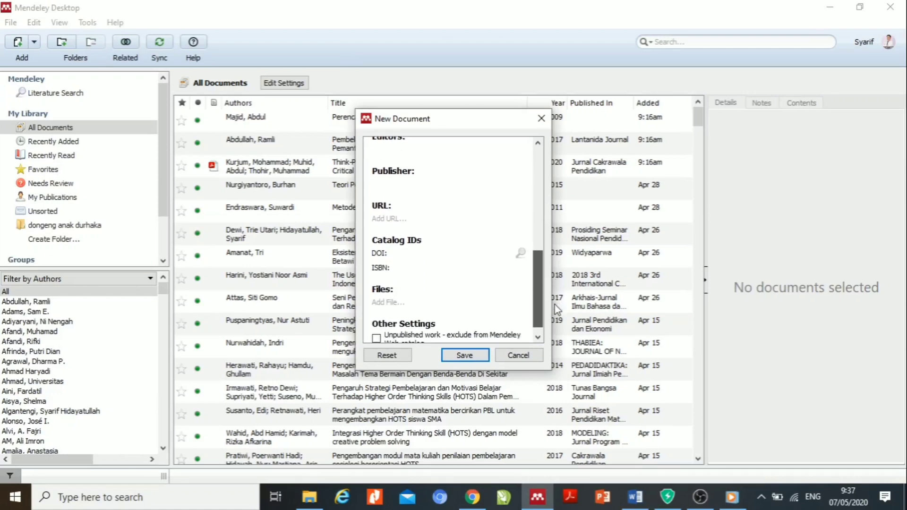
scroll(560, 310, up, 10)
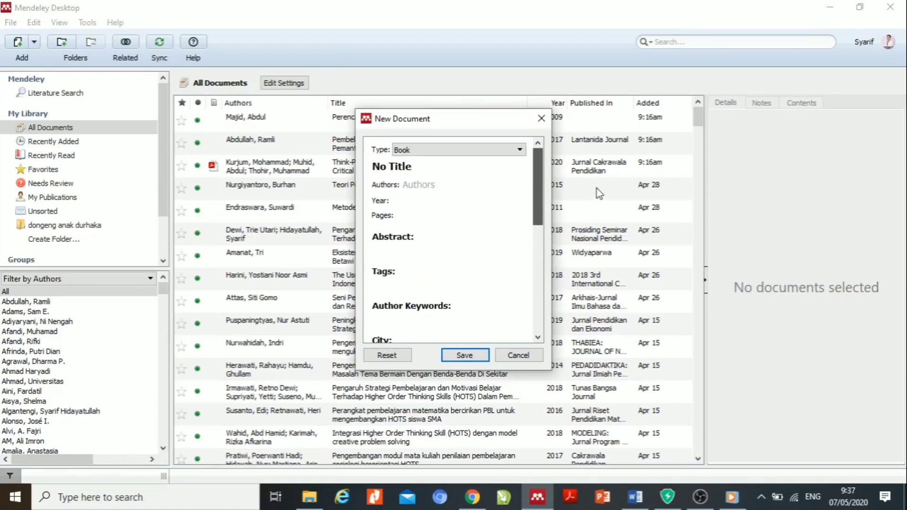
click(482, 165)
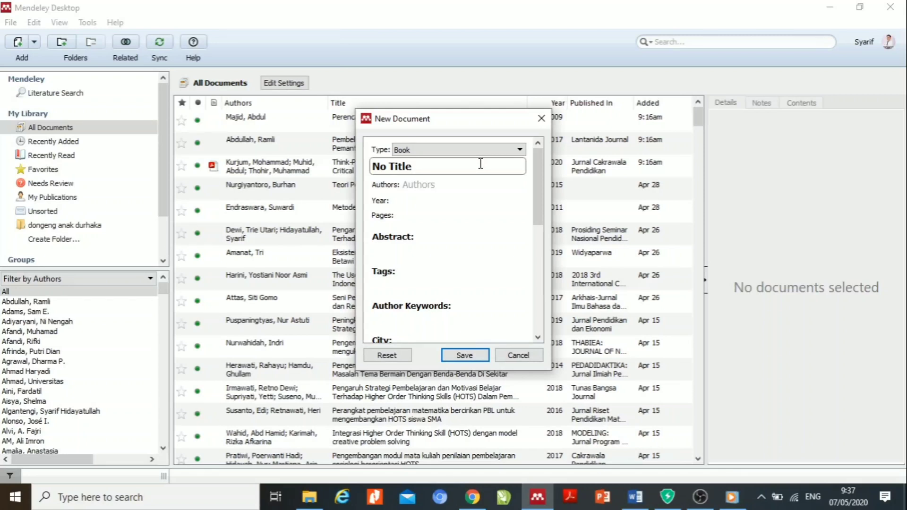
key(BackSpace)
key(BackSpace)
key(BackSpace)
key(BackSpace)
key(BackSpace)
key(BackSpace)
key(BackSpace)
key(BackSpace)
text(Menulis)
- Enter the book author's name in last name, first names format
click(446, 192)
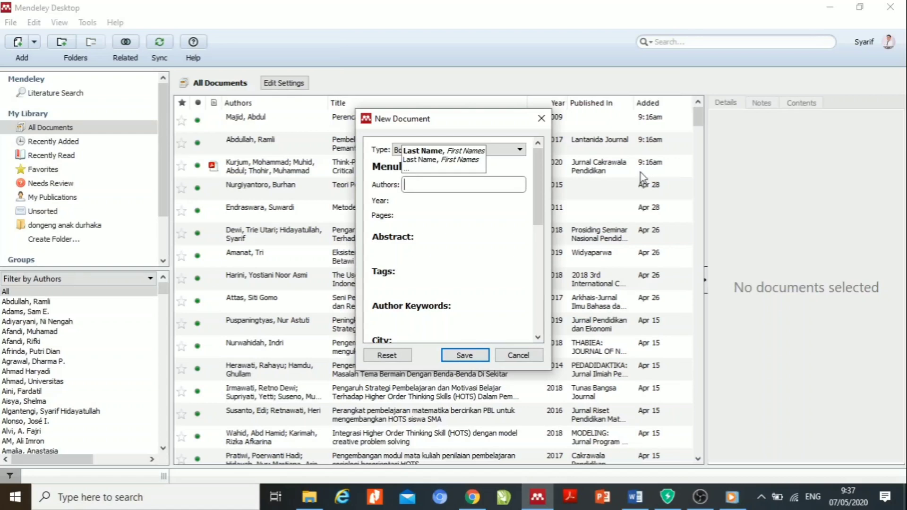
text(La)
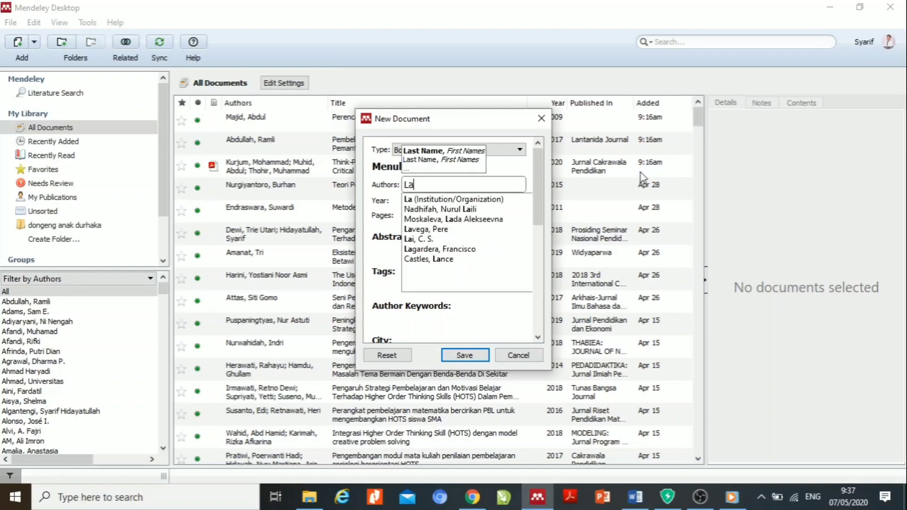
text(tif, Abdul)
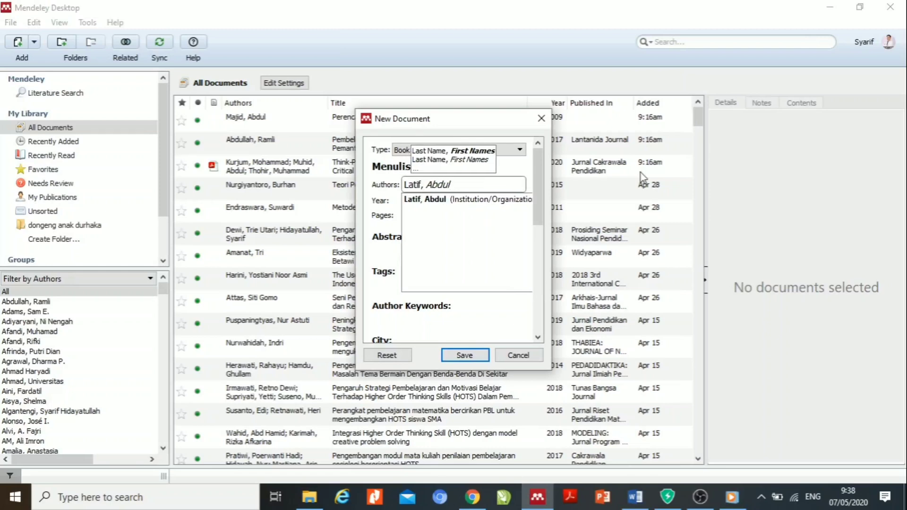
text( Rahma)
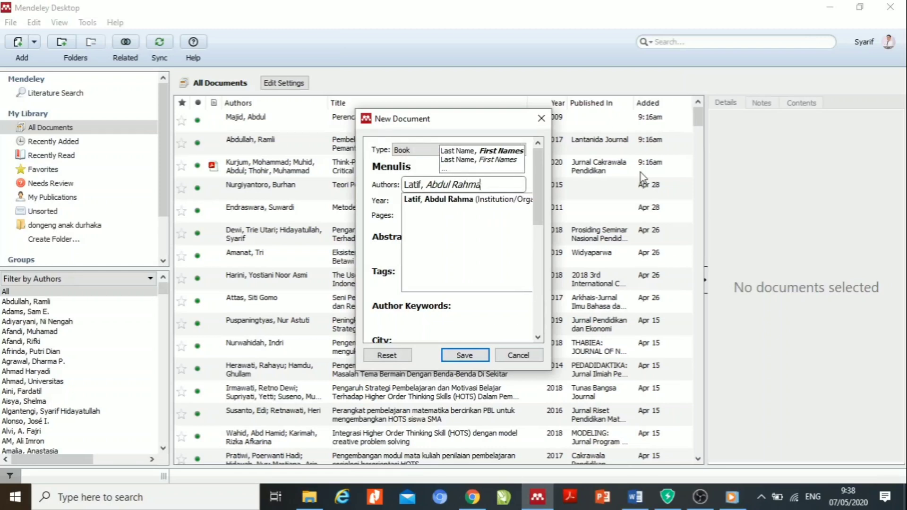
text(n)
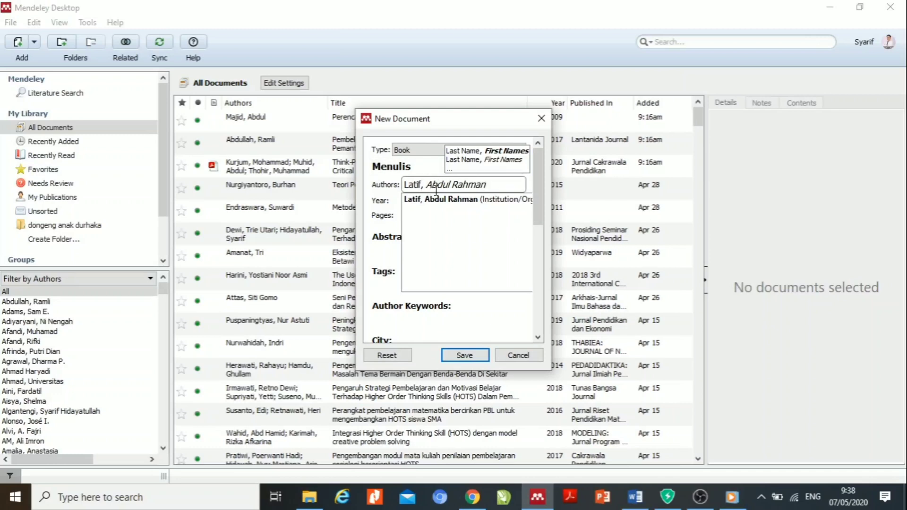
click(497, 206)
- Set the publication year of the book entry to 2020, leaving the pages blank
click(406, 200)
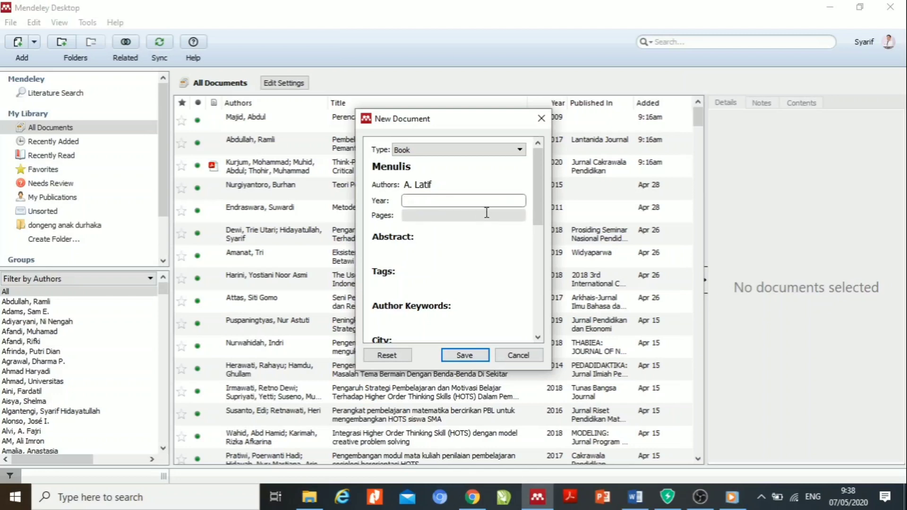
text(2020)
click(487, 215)
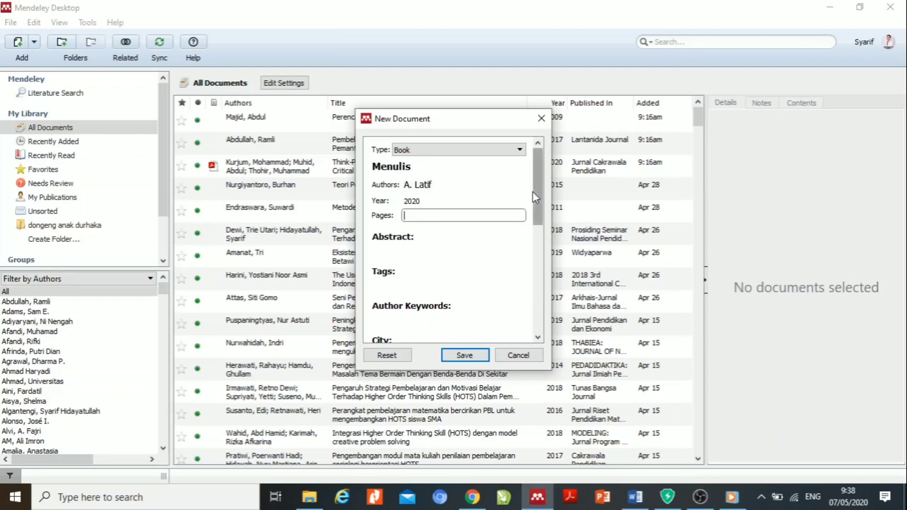
- Set the book entry's city of publication to the suggested value Jakarta
drag(542, 204, 533, 239)
click(418, 258)
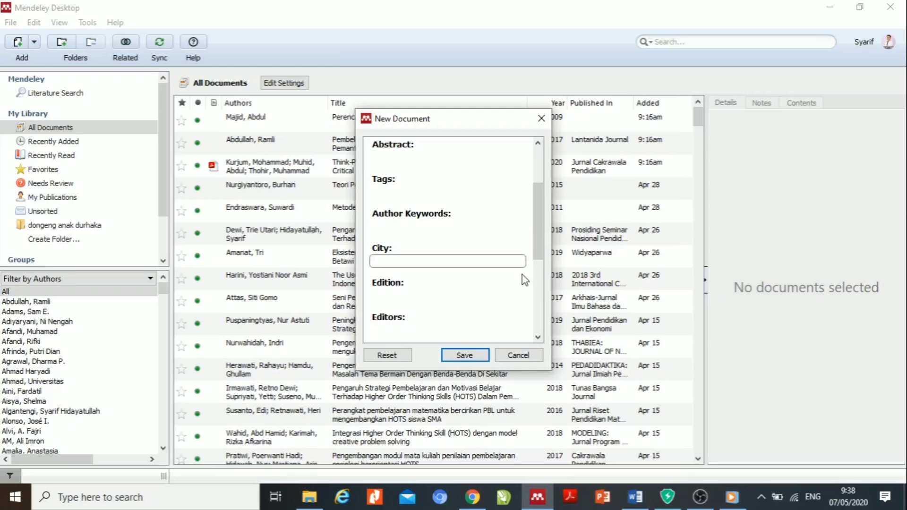
text(j)
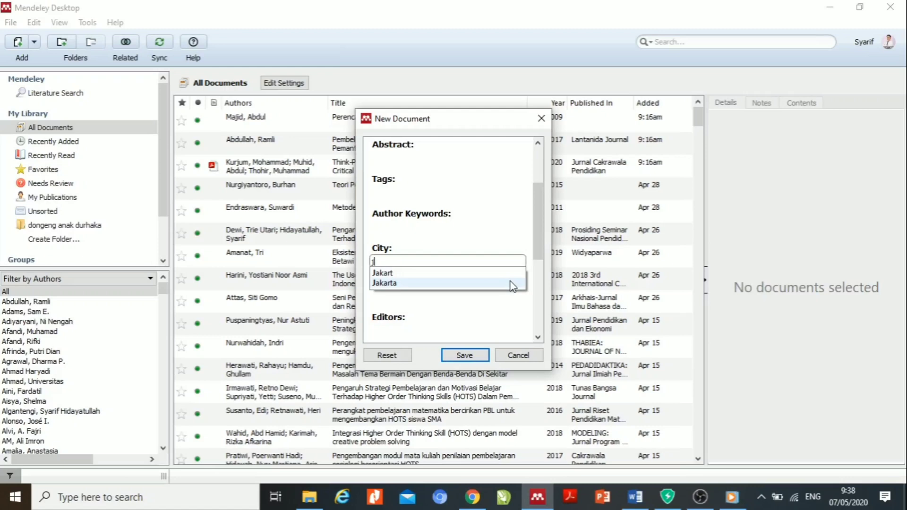
click(512, 285)
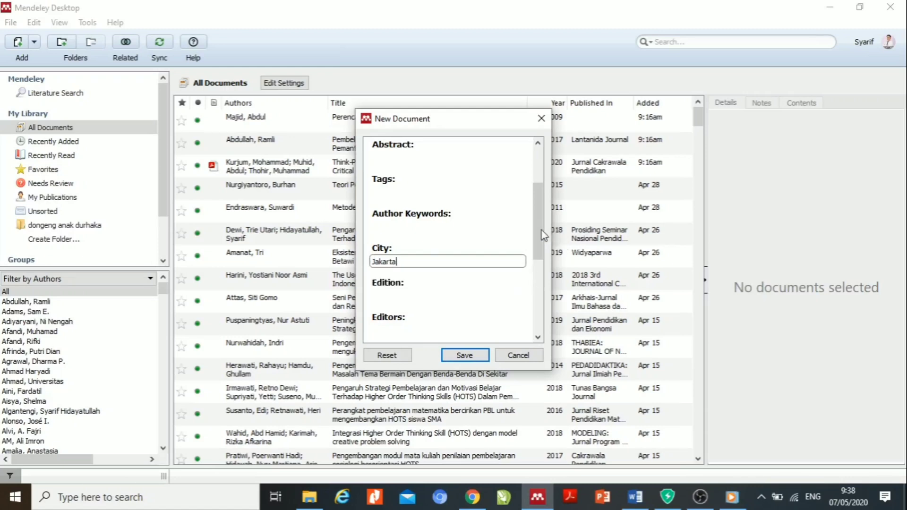
- Set the book entry's publisher to the suggested value Uhamka Press
drag(538, 240, 542, 281)
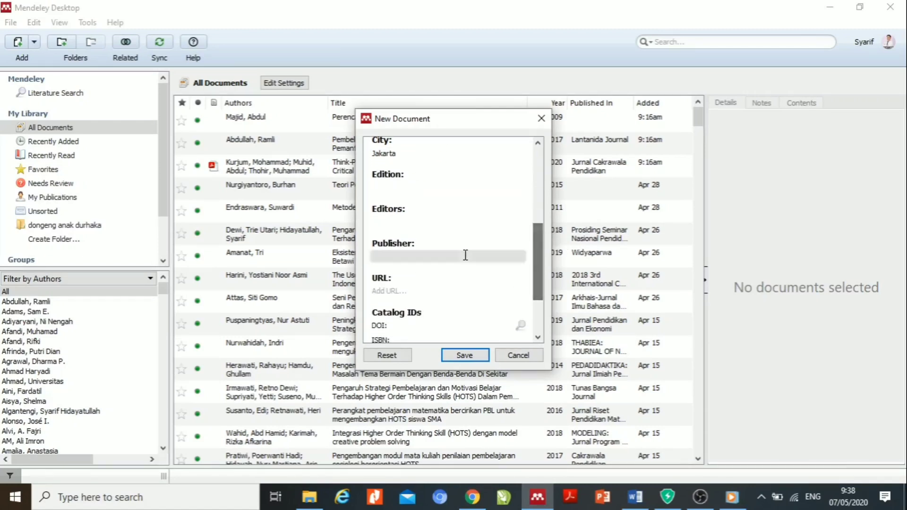
click(442, 255)
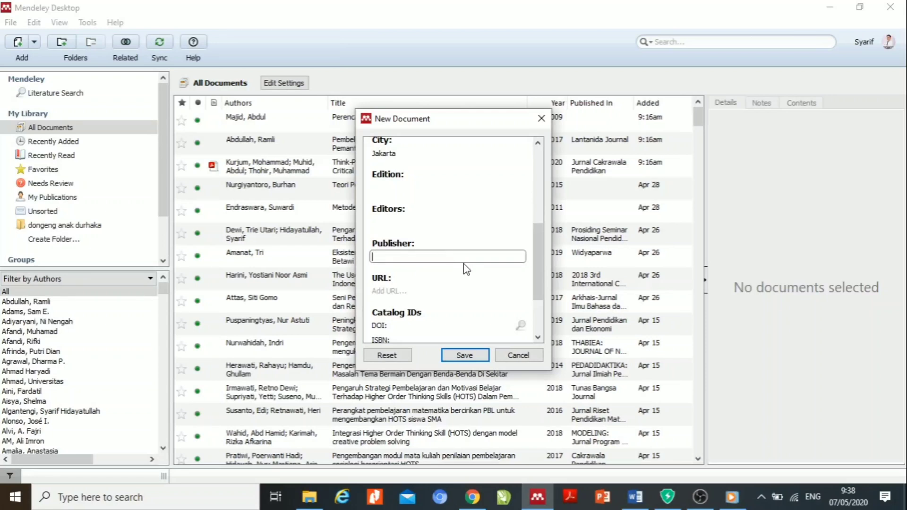
text(u)
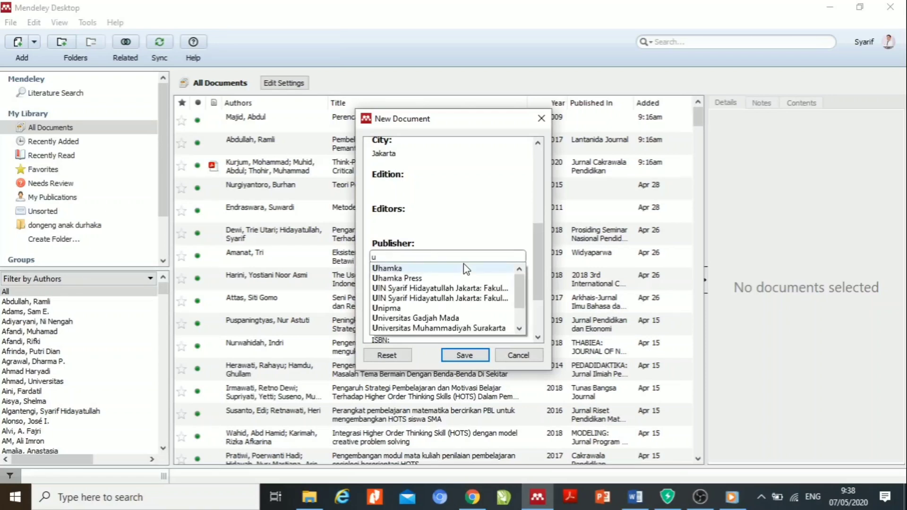
click(464, 279)
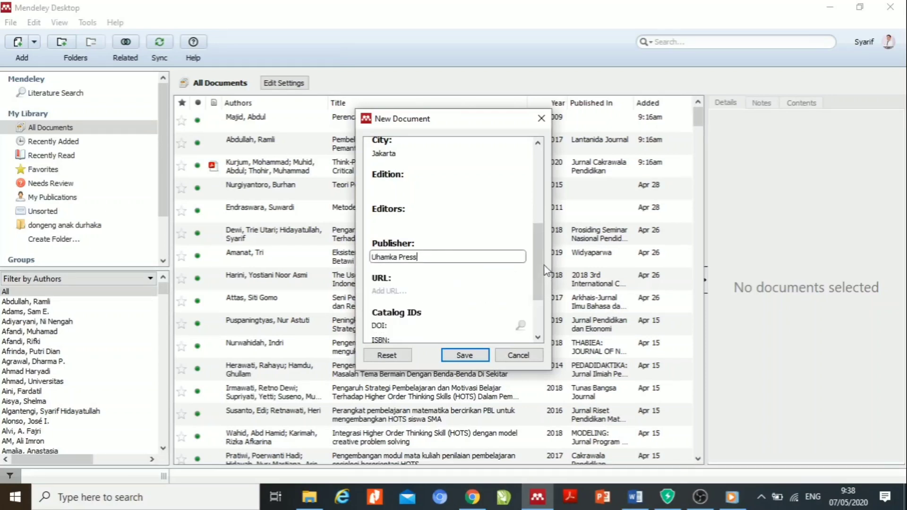
- Review the completed details of the Menulis book entry and save it to the library
drag(537, 282, 573, 208)
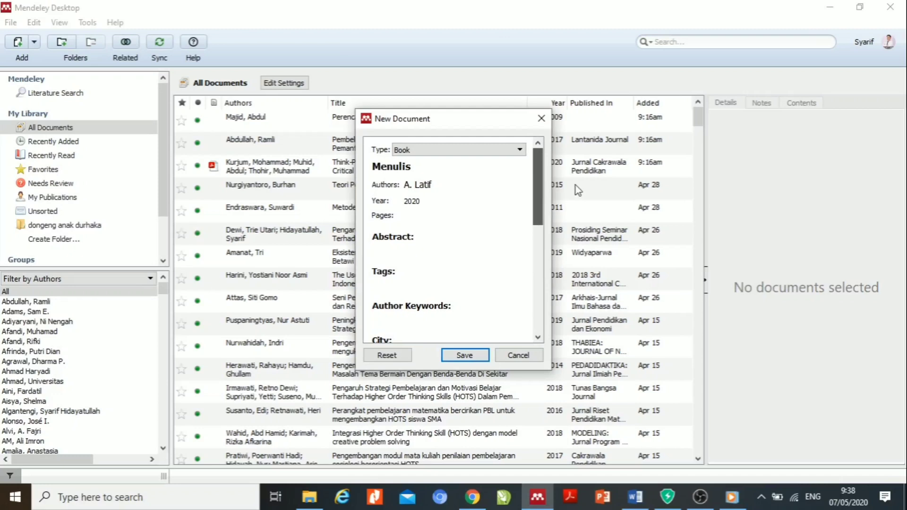
drag(576, 185, 548, 322)
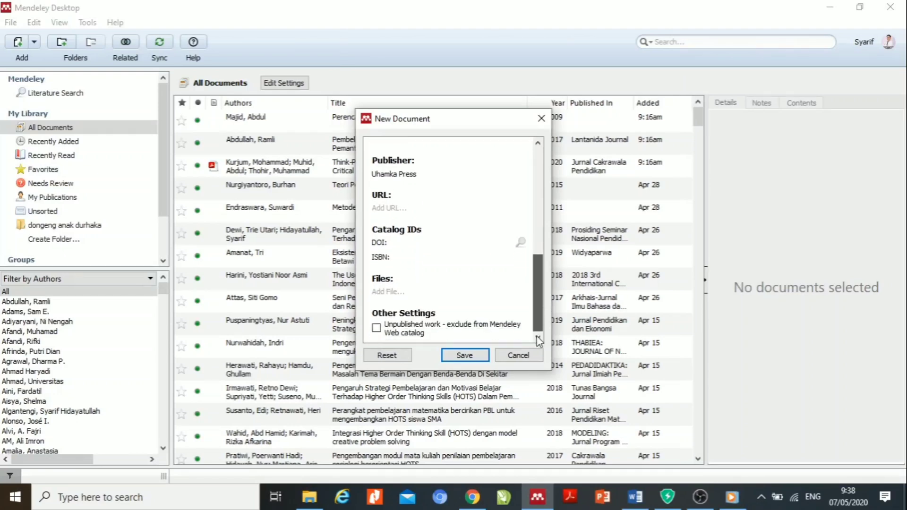
click(472, 358)
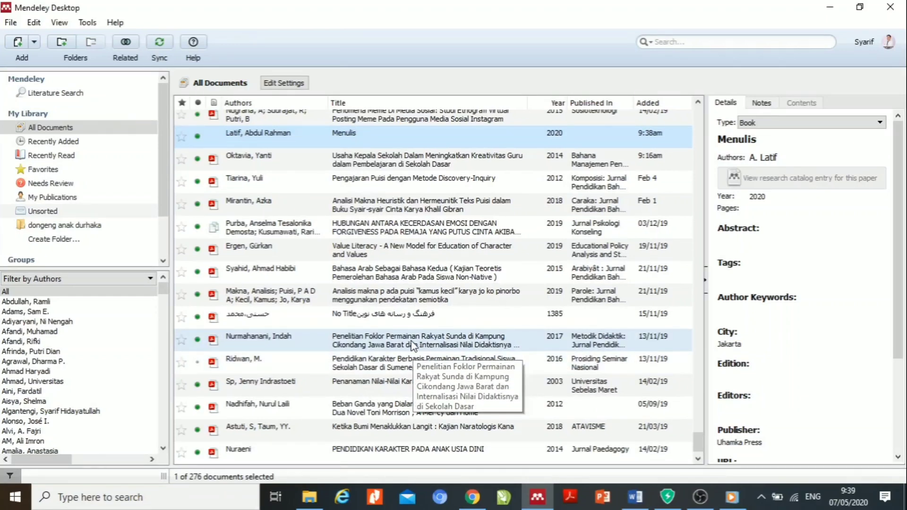
- Start a new manual entry of type Journal Article and go through its title, journal, year and issue fields
click(37, 41)
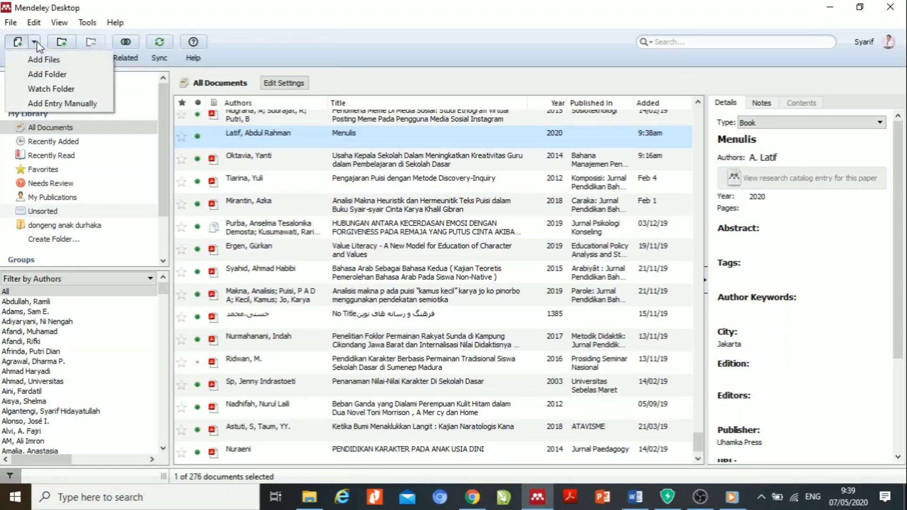
click(55, 103)
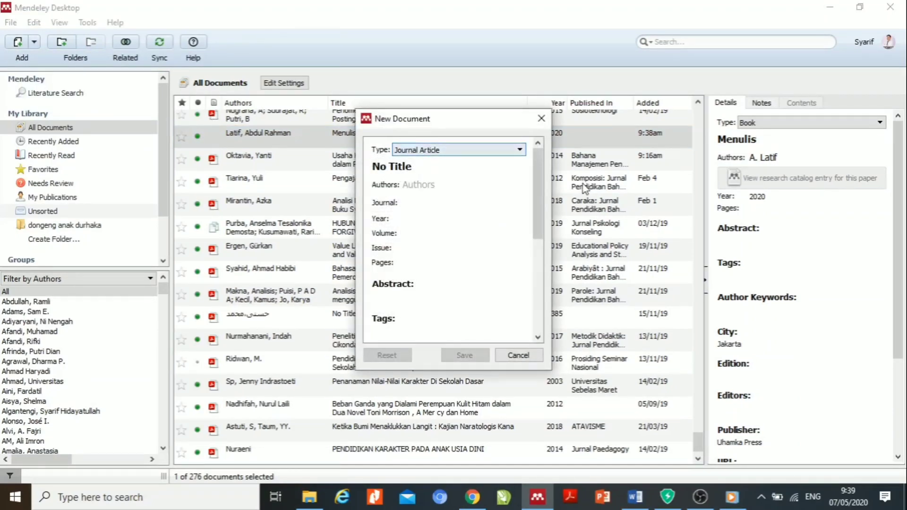
scroll(525, 193, down, 1)
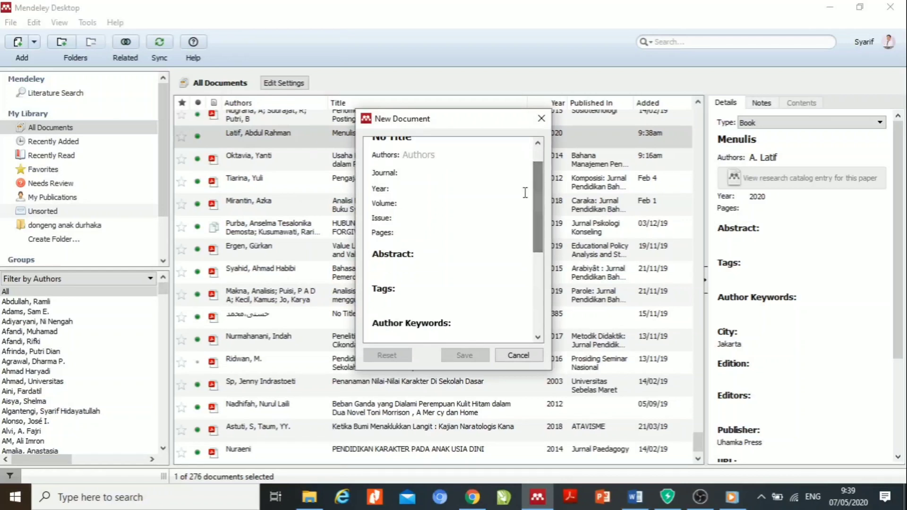
click(411, 172)
click(458, 189)
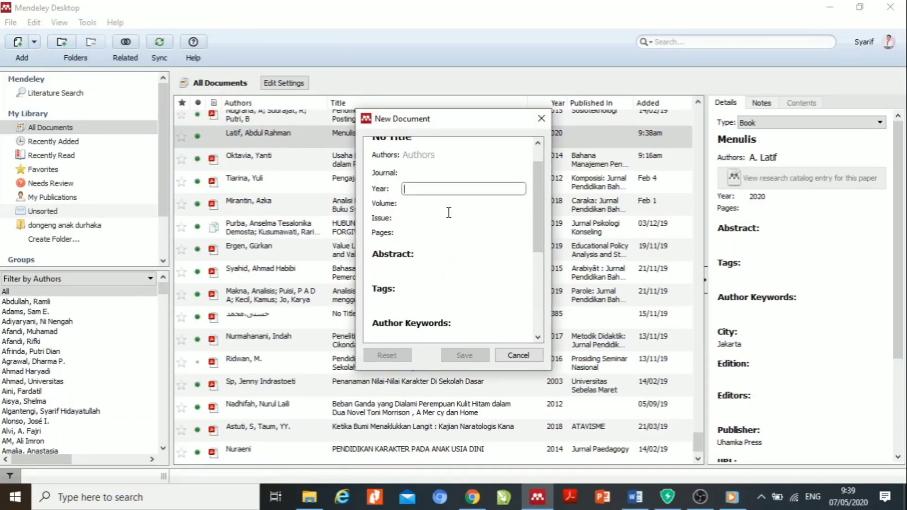
click(448, 214)
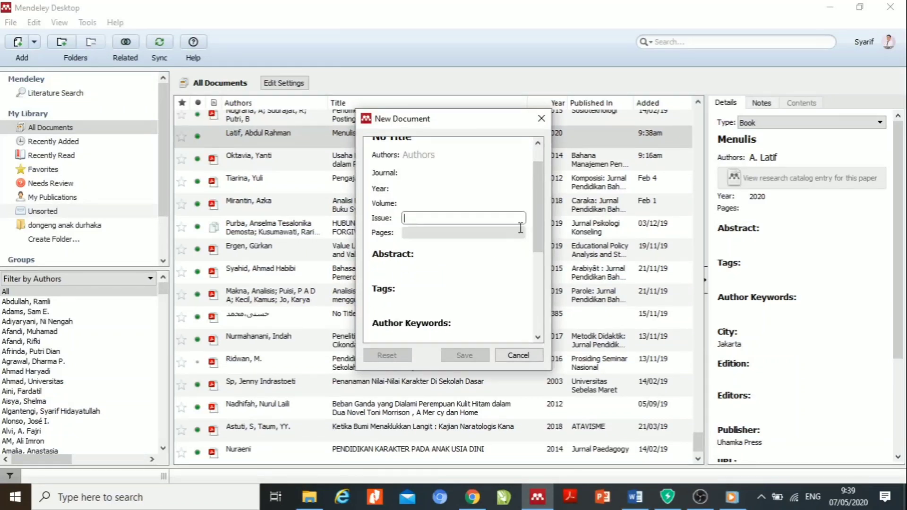
scroll(538, 204, up, 1)
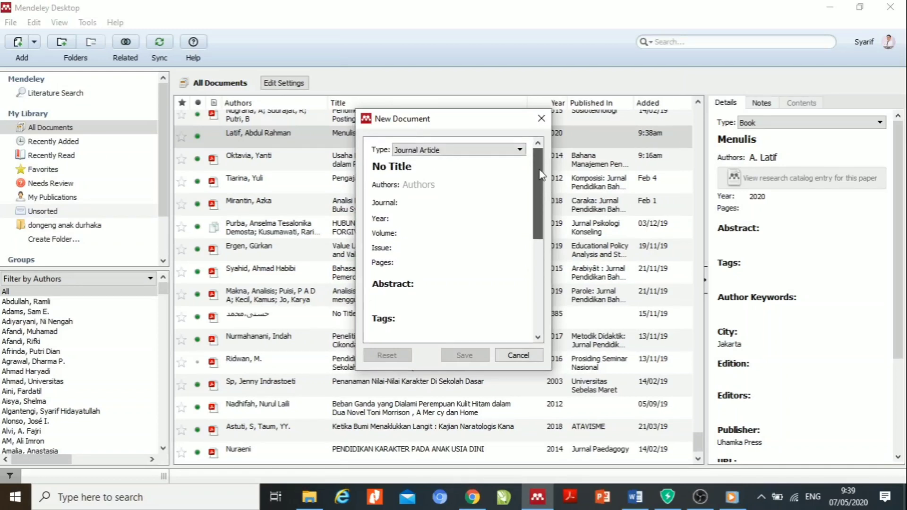
click(467, 175)
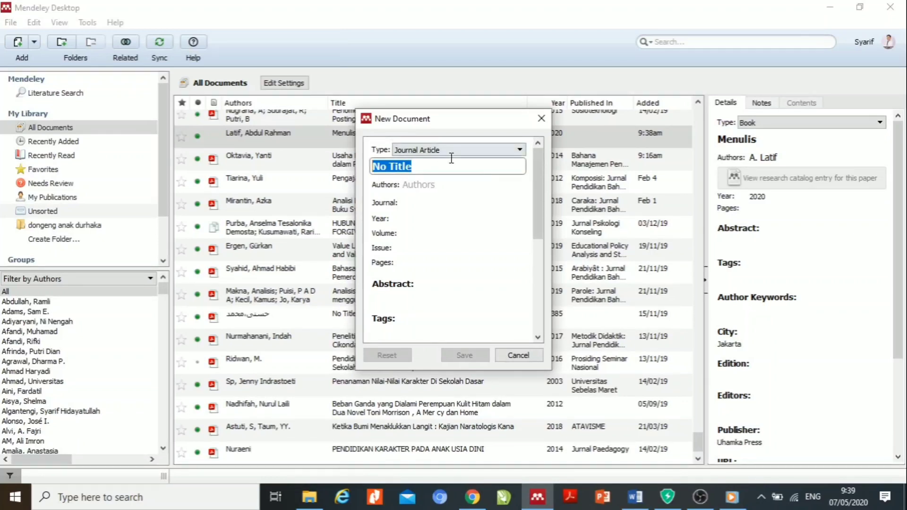
- Enter two authors in the journal article entry, one per line as last name and first name, and discard the entry
click(477, 186)
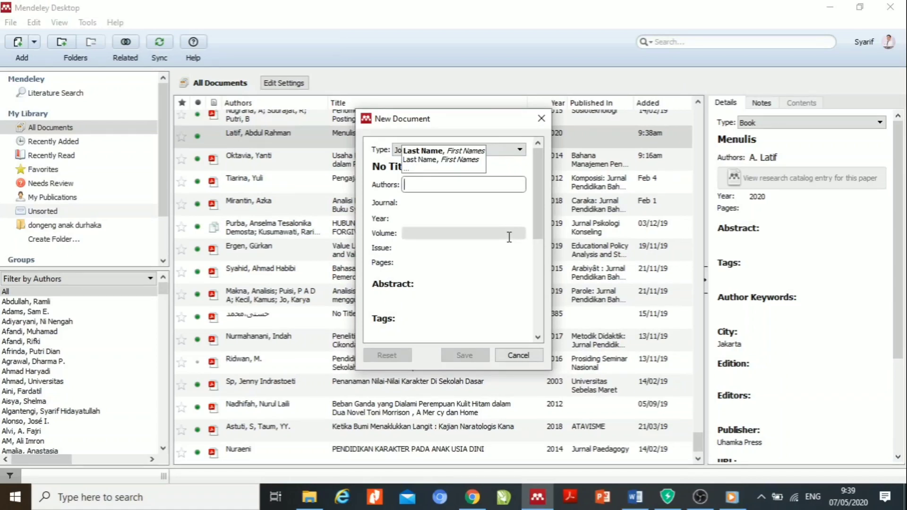
text(Hid)
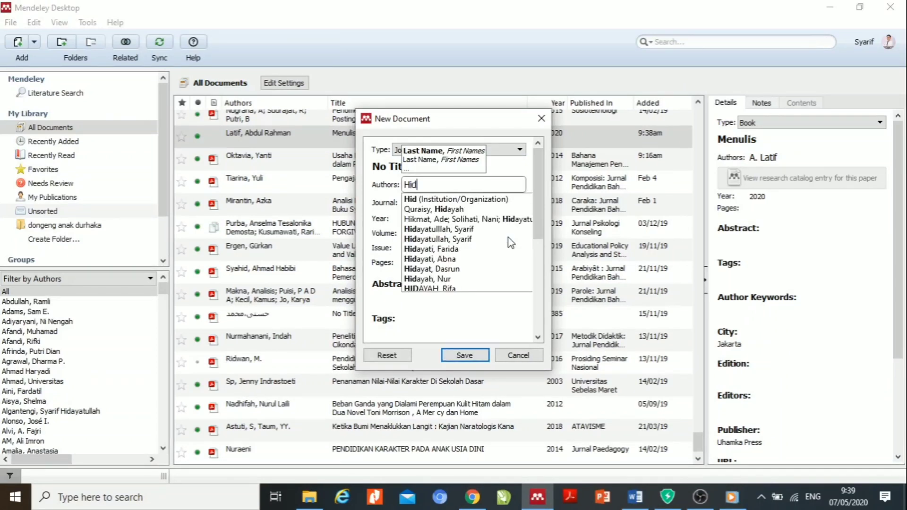
text(ayat, )
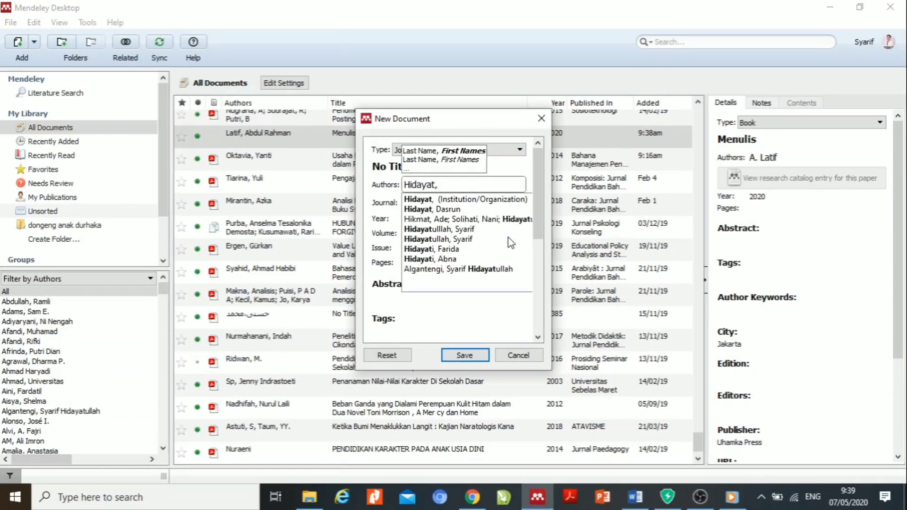
text(Ahmad)
key(Return)
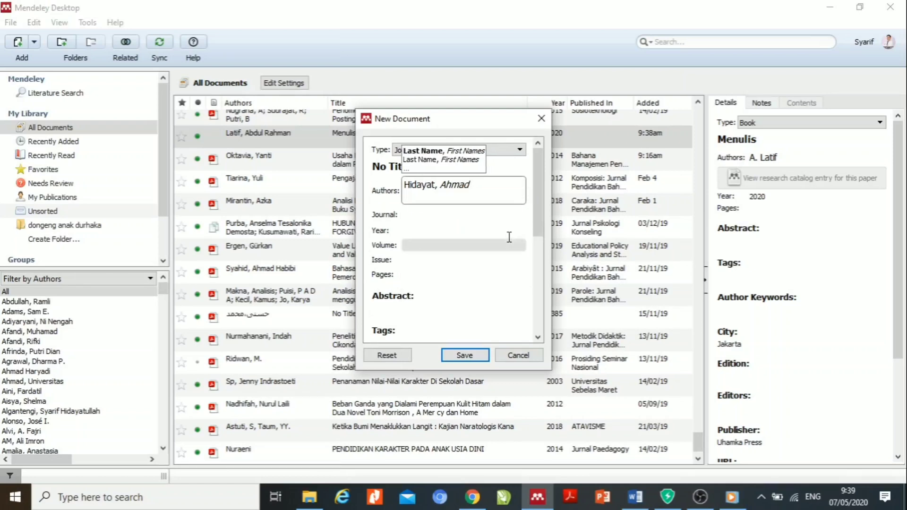
text(S)
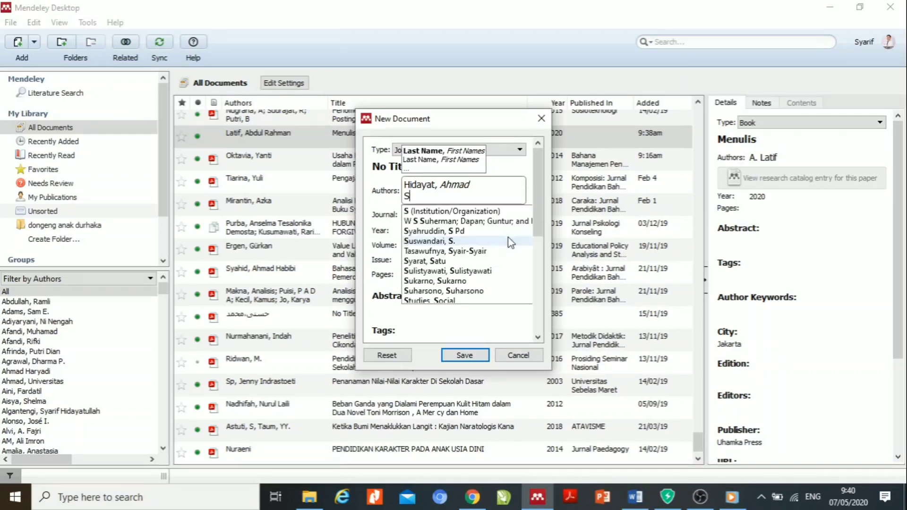
text(yuk)
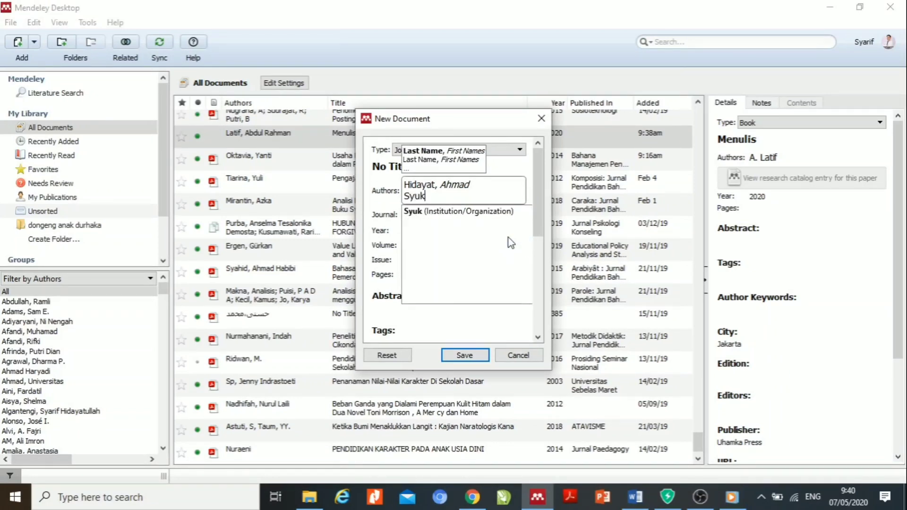
text(ri, M)
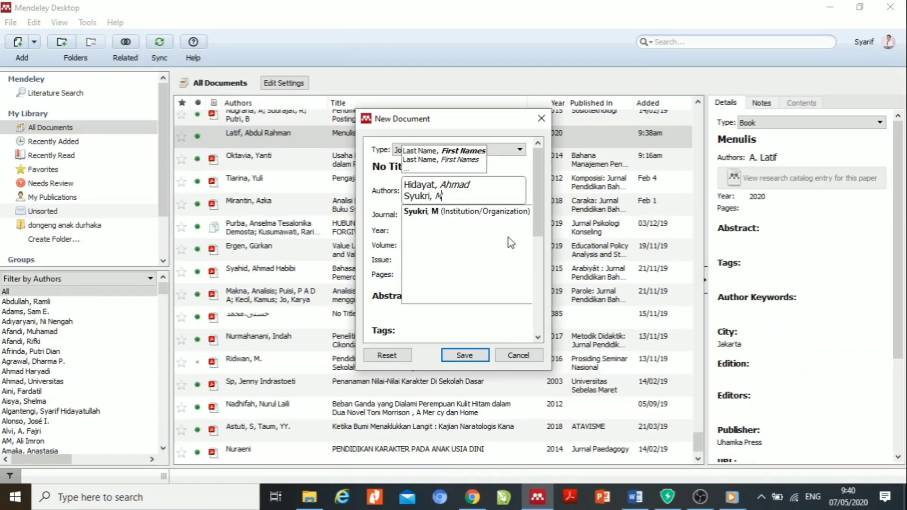
text(uhammad)
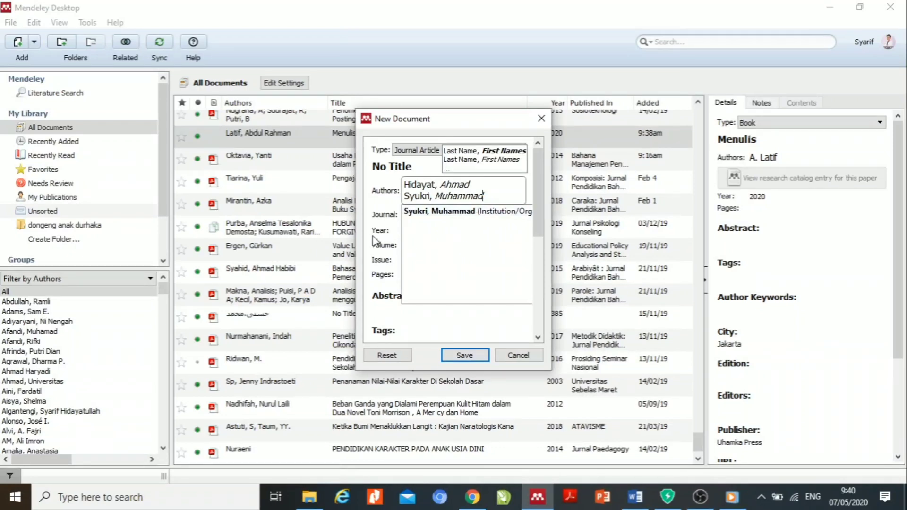
click(384, 222)
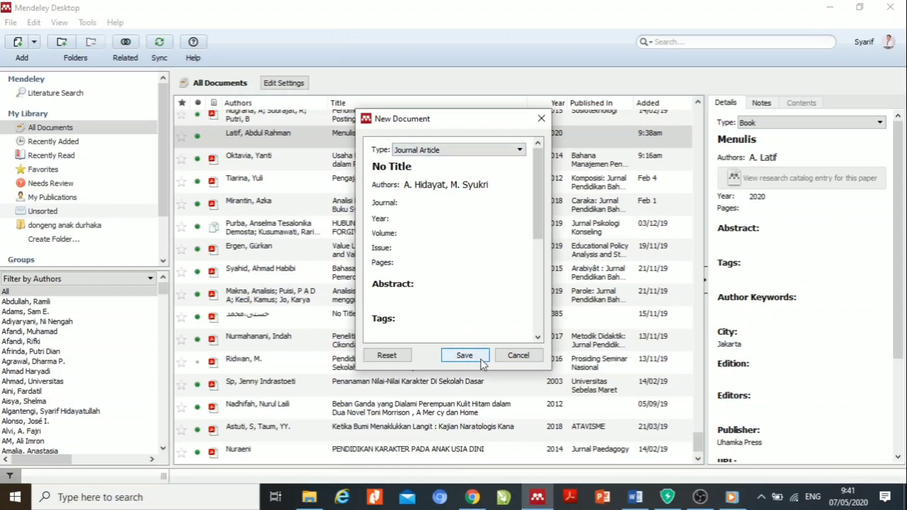
click(520, 357)
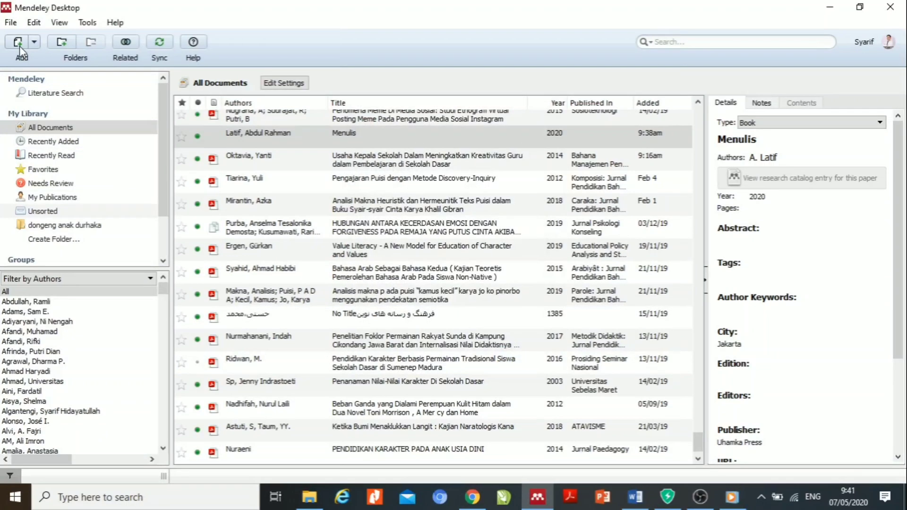
- Switch to File Explorer and open the Downloads folder in a maximized window, showing this week's files
click(37, 43)
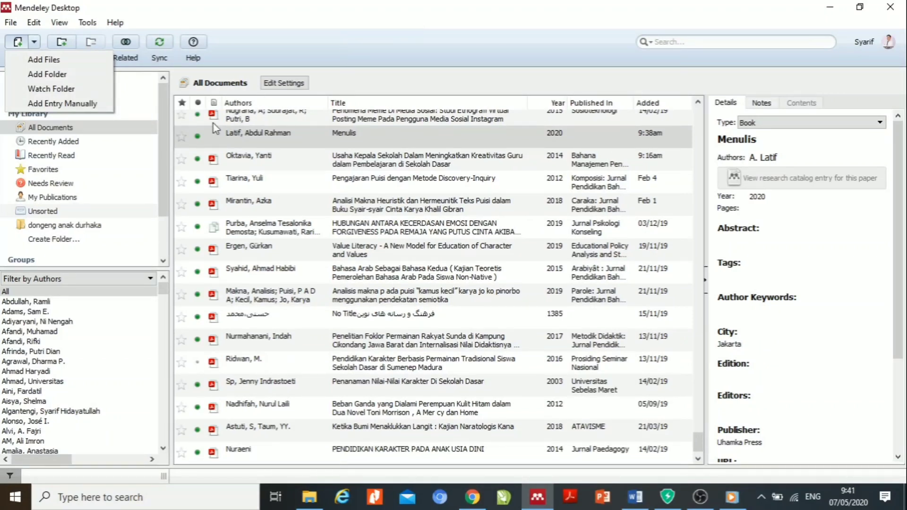
click(311, 495)
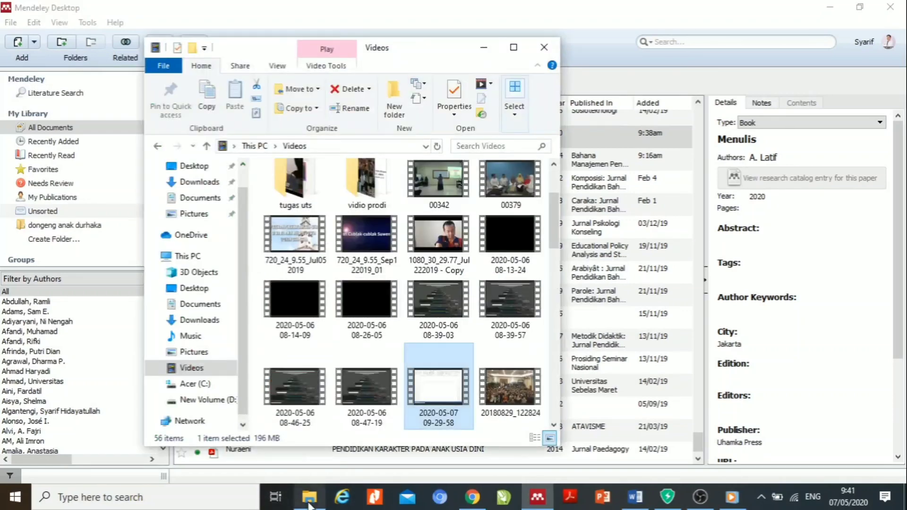
click(222, 182)
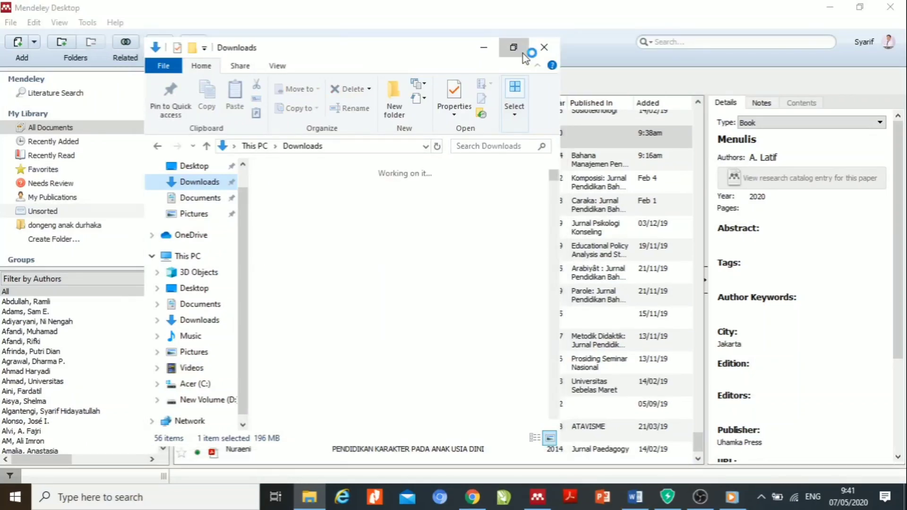
click(524, 55)
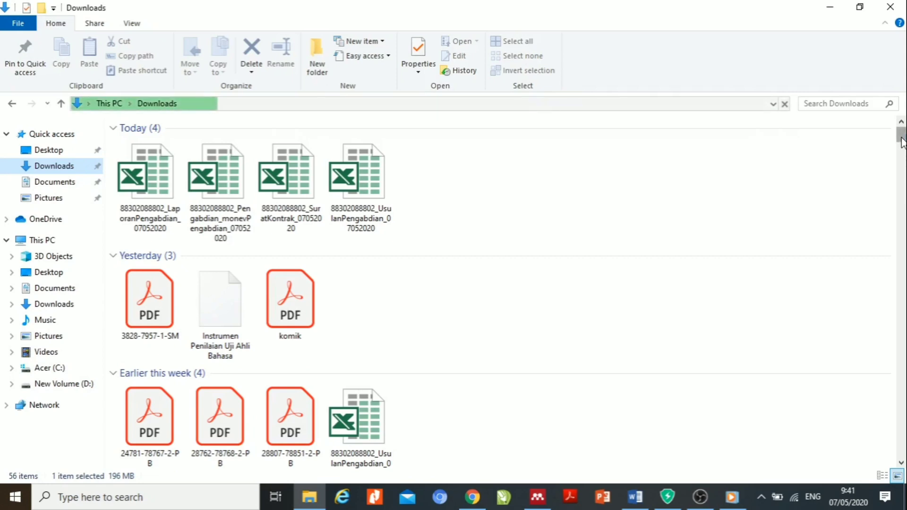
drag(902, 140, 903, 145)
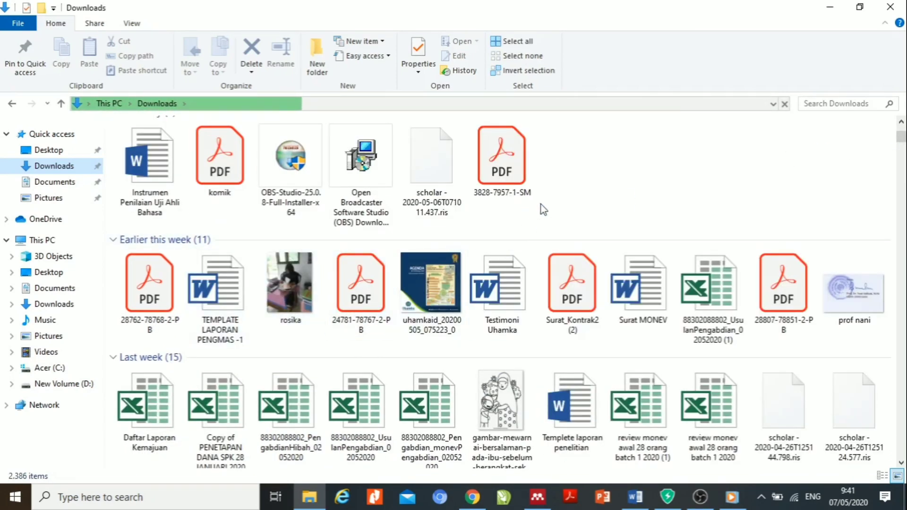
click(790, 301)
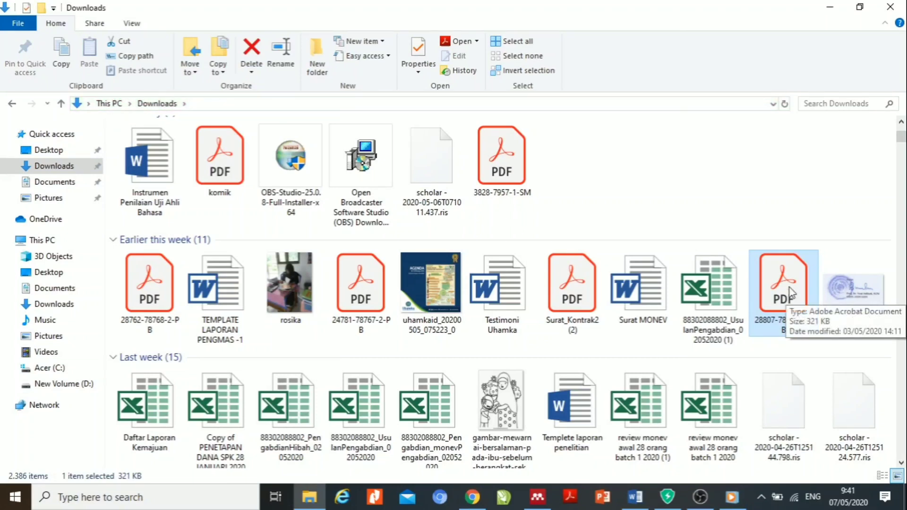
drag(792, 294, 343, 189)
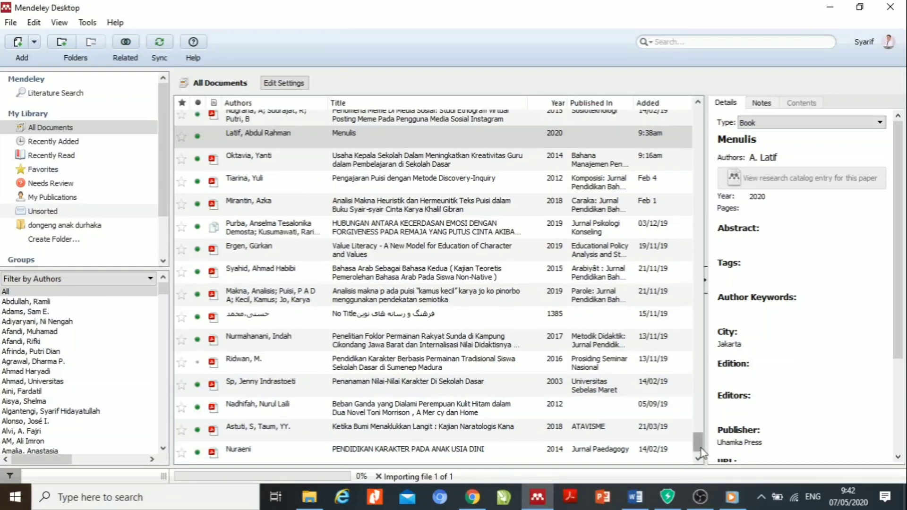
scroll(701, 449, up, 6)
scroll(546, 325, up, 10)
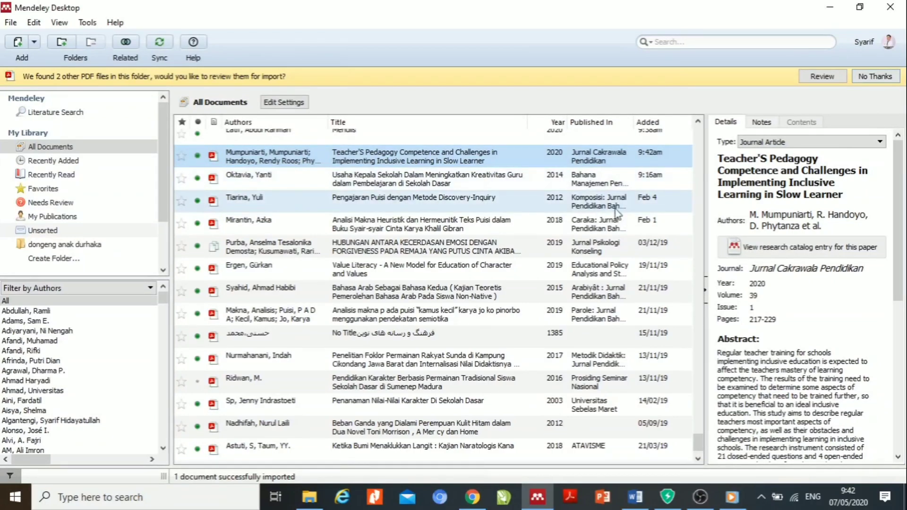
- Check the imported article's title, authors, journal, year, volume and issue without editing them
click(760, 180)
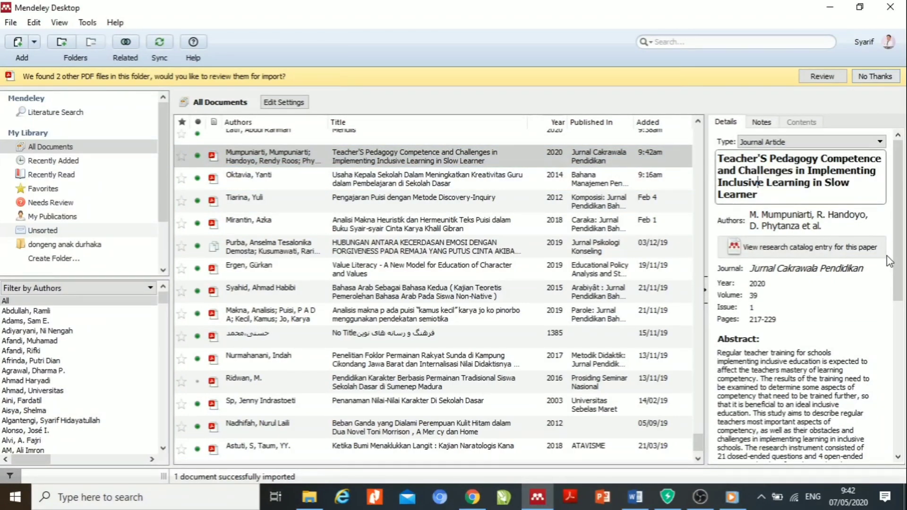
click(805, 226)
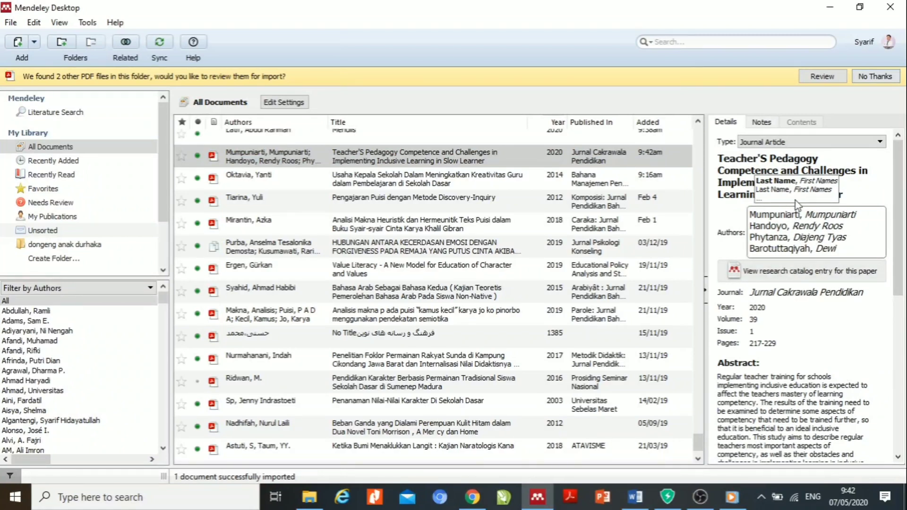
click(825, 295)
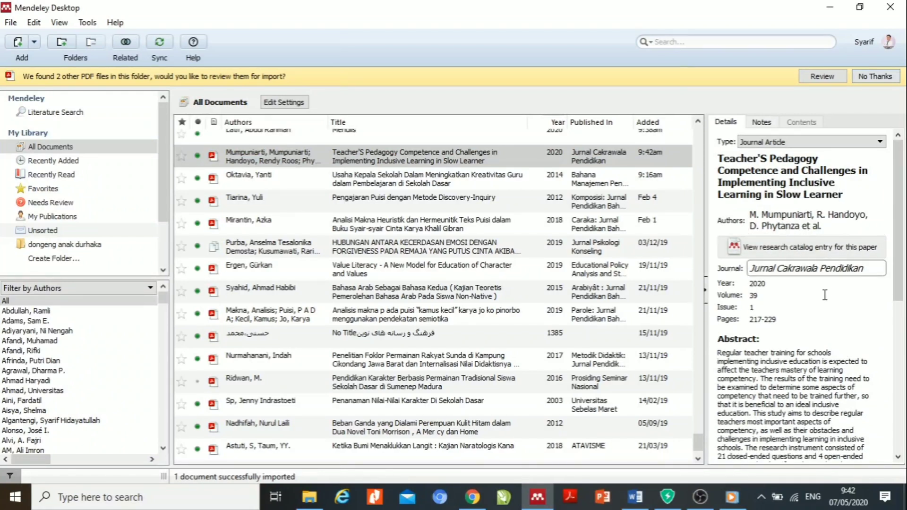
click(818, 284)
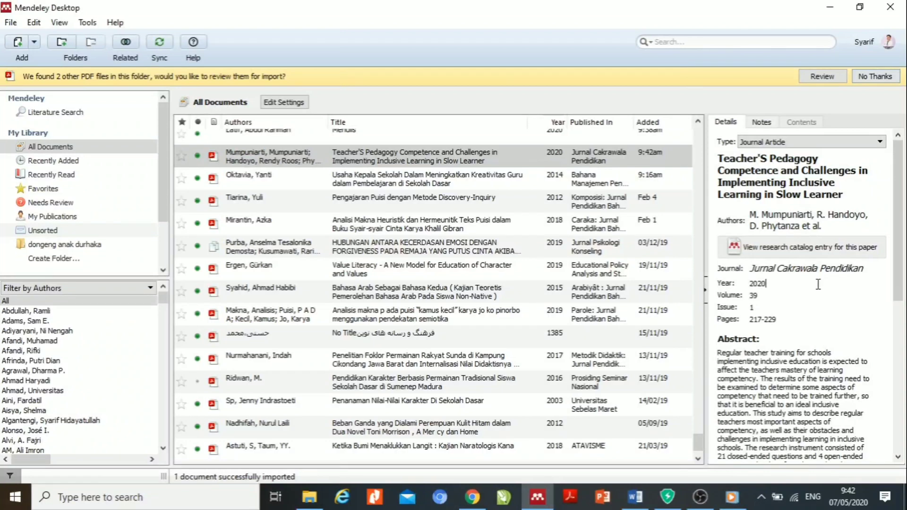
click(779, 309)
mouse_move(896, 276)
mouse_down()
mouse_move(887, 425)
mouse_move(904, 272)
mouse_up()
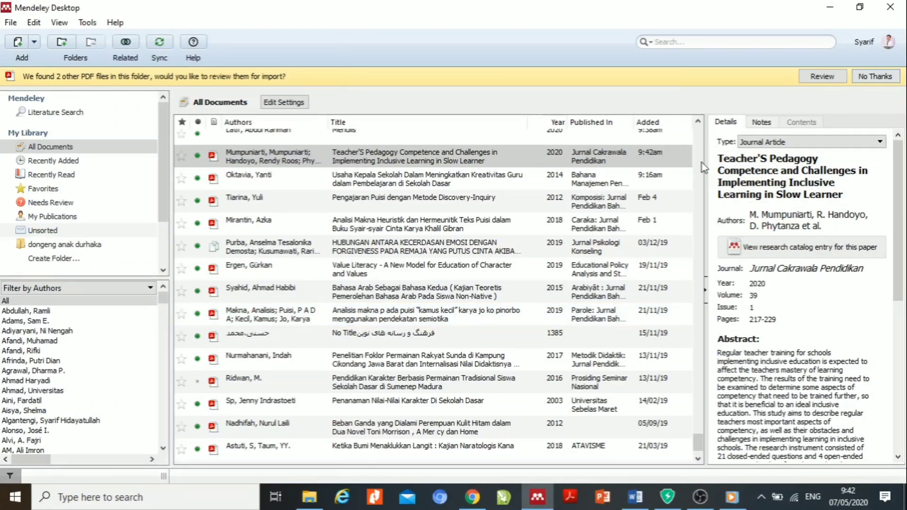
- Examine the details of the "No Title" journal article dated 1385 and open its attached PDF
click(406, 342)
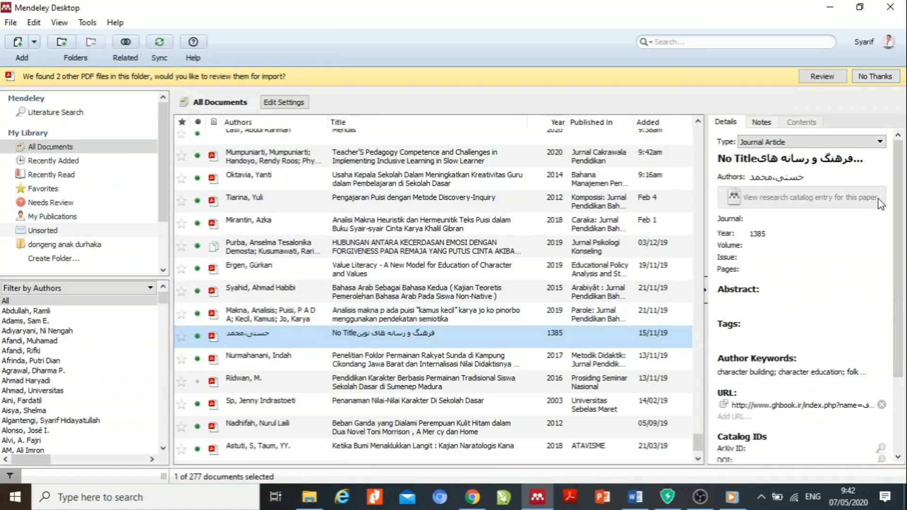
drag(902, 242, 887, 326)
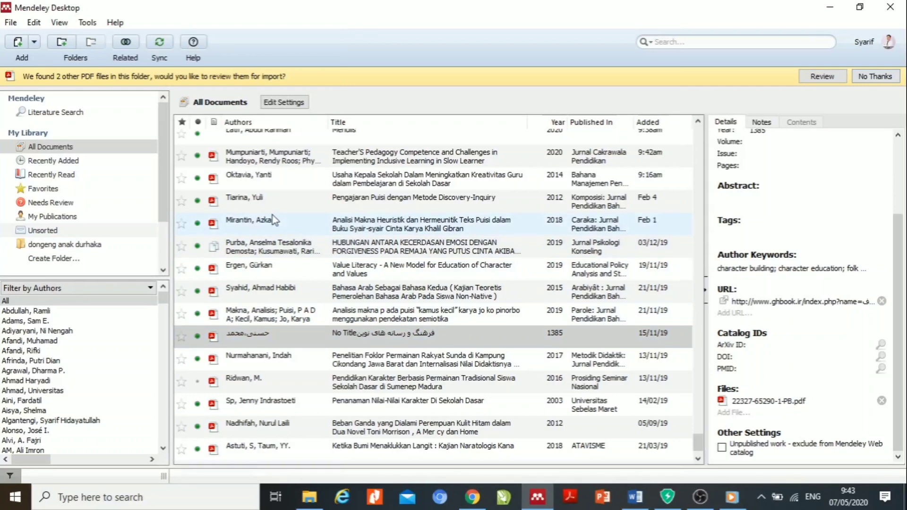
click(214, 344)
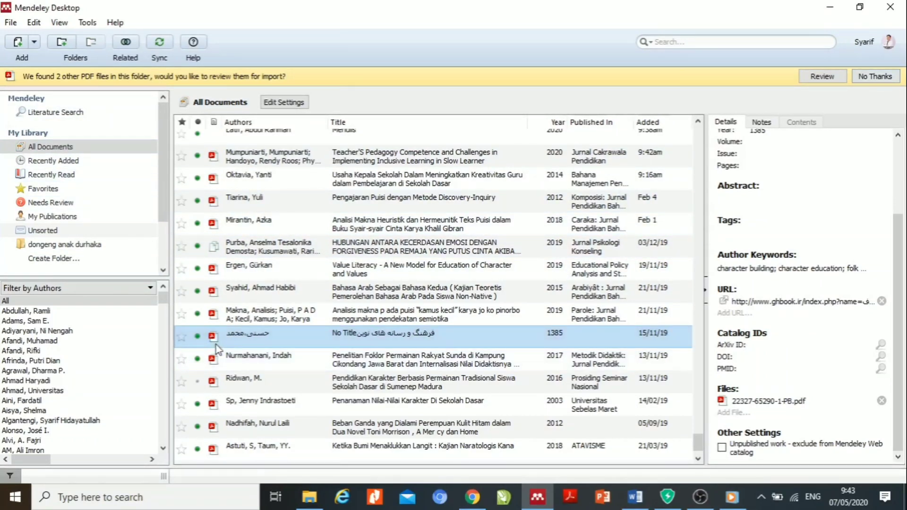
click(213, 340)
double_click(222, 340)
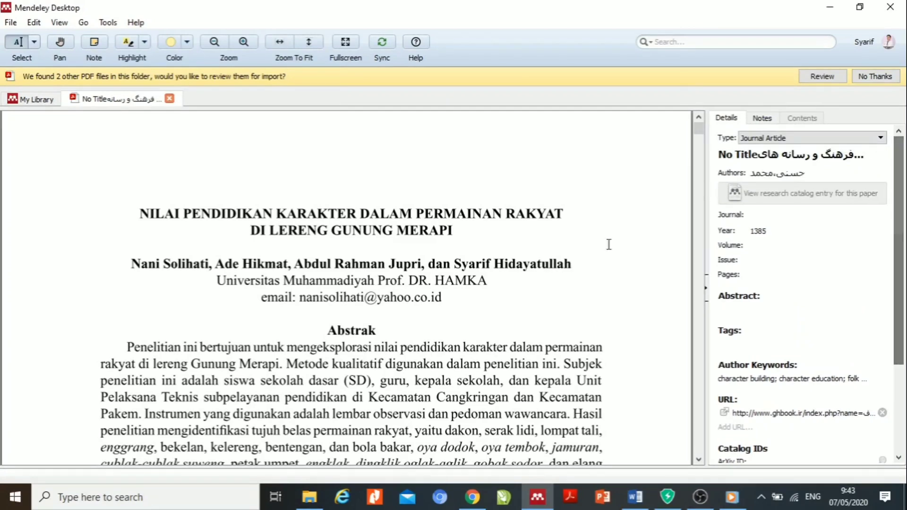
- Replace the article's wrong title with the full two-line Indonesian title copied from the first page of the PDF
triple_click(140, 211)
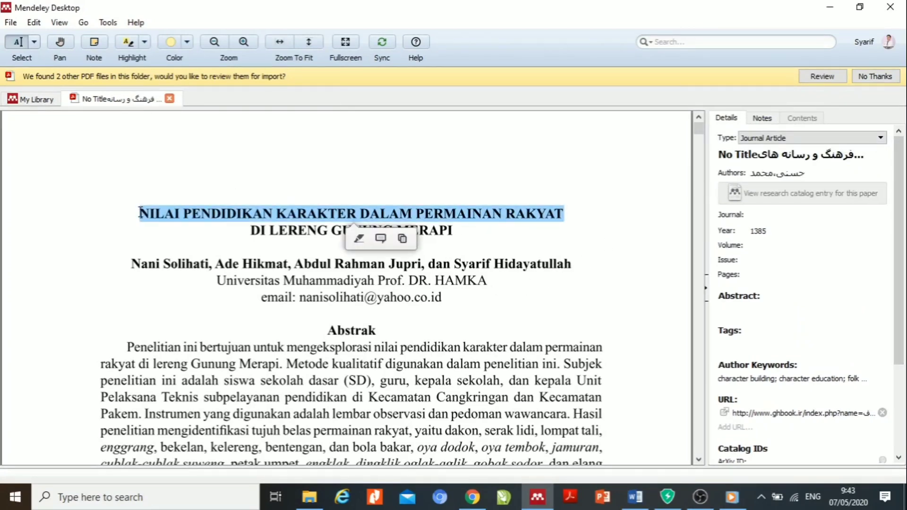
click(140, 212)
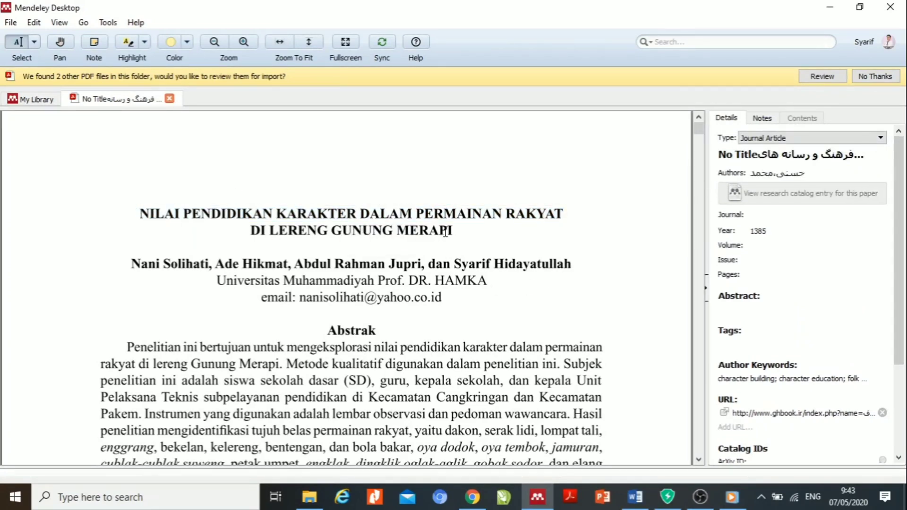
scroll(468, 261, down, 9)
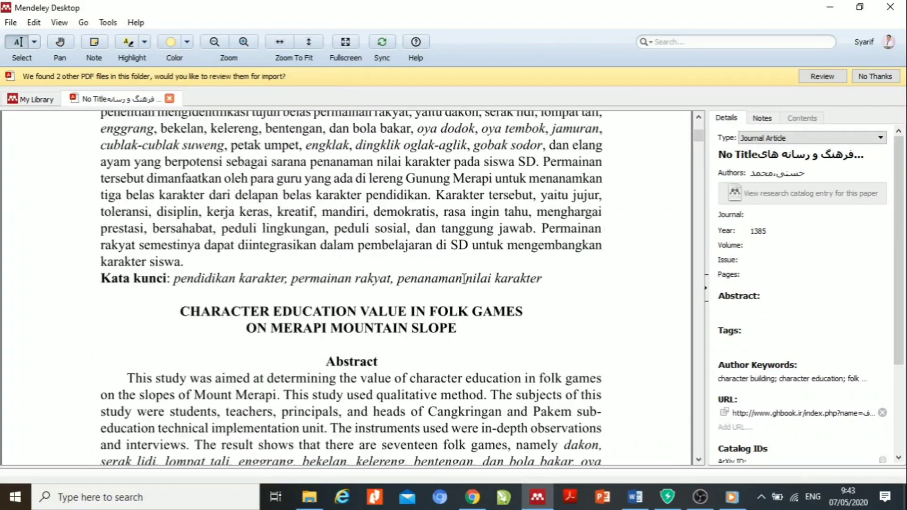
scroll(469, 290, down, 9)
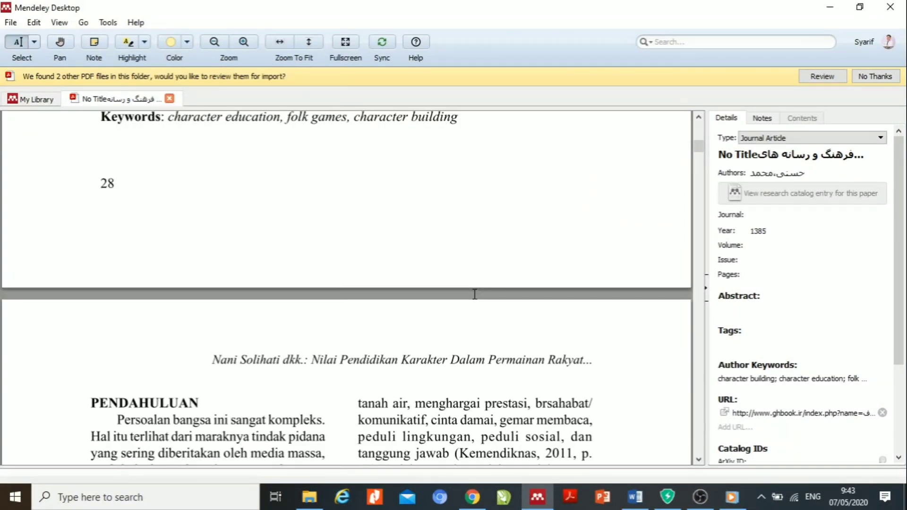
scroll(475, 294, up, 15)
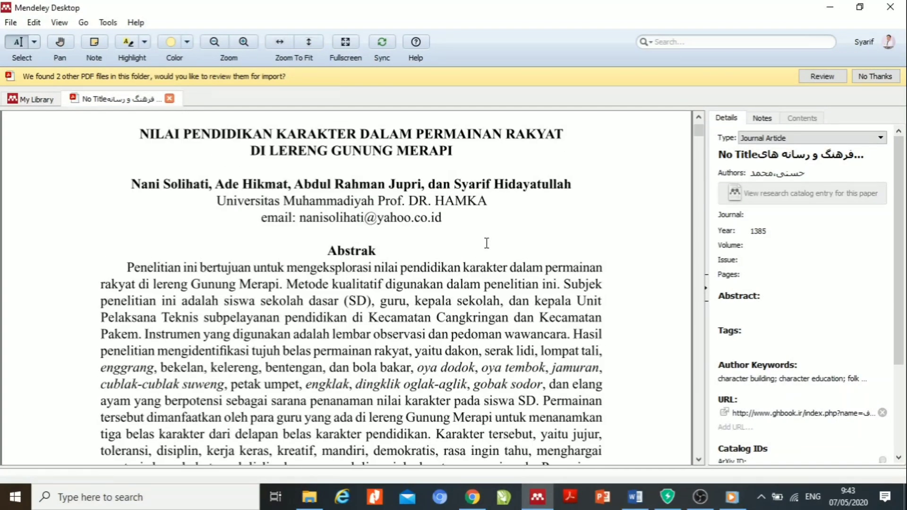
drag(453, 151, 141, 130)
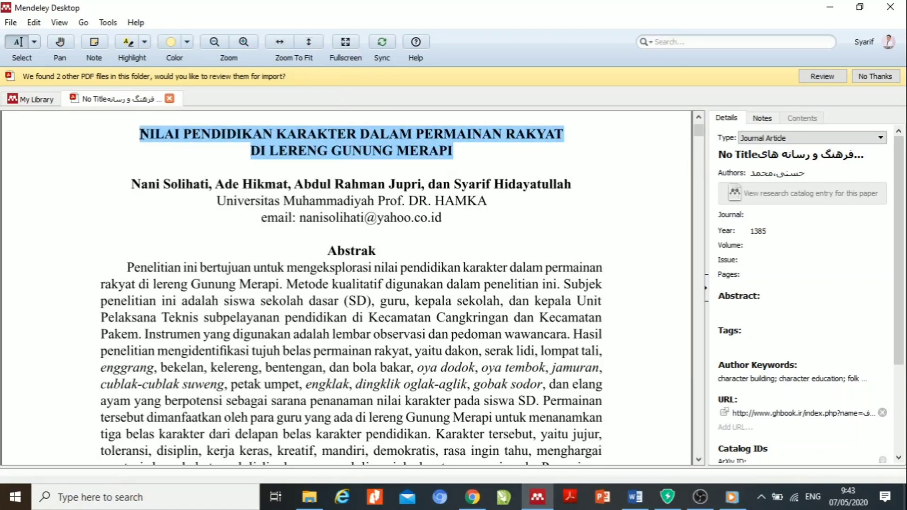
right_click(281, 144)
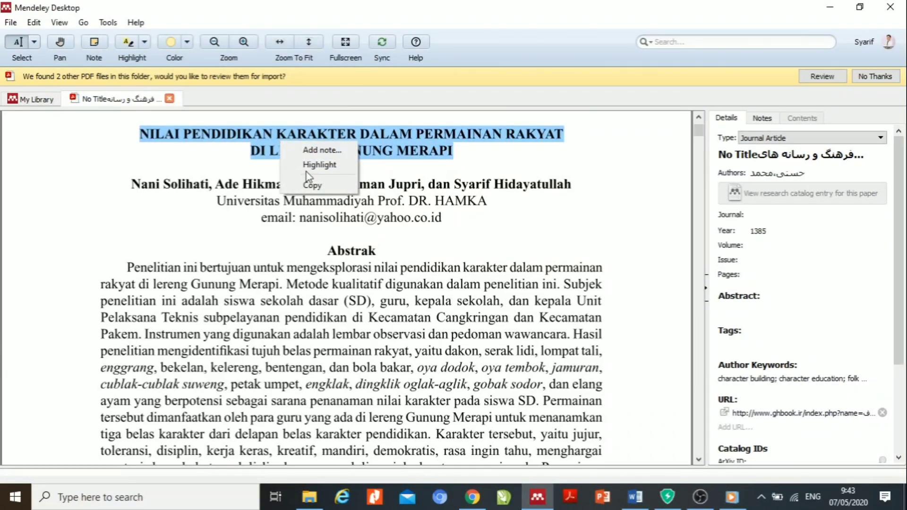
click(313, 185)
click(771, 154)
triple_click(770, 156)
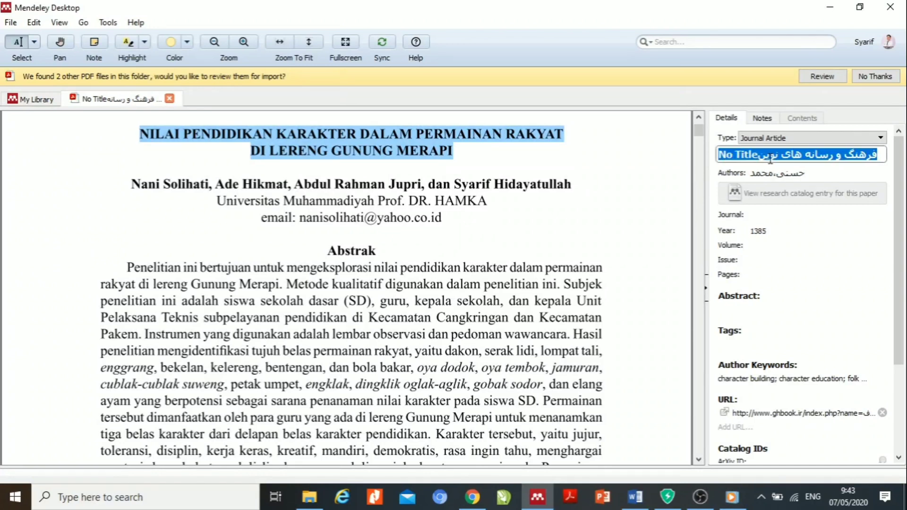
right_click(770, 158)
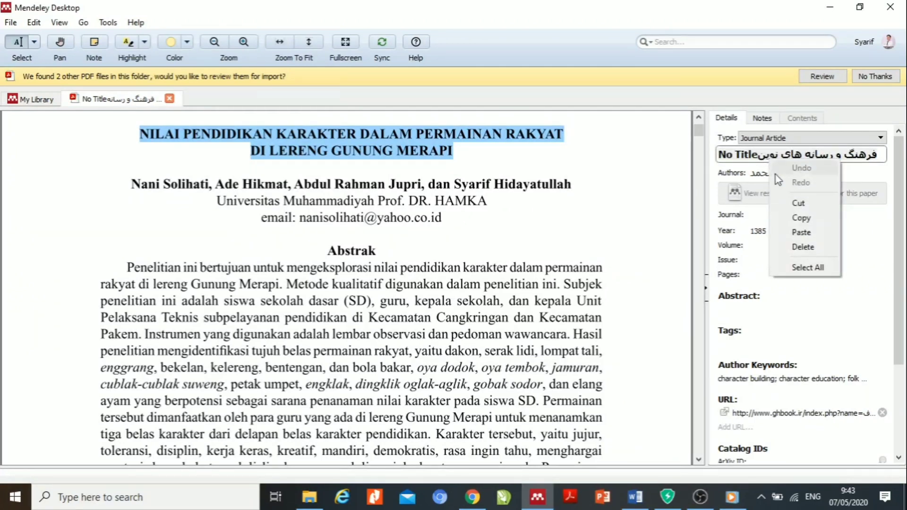
click(801, 234)
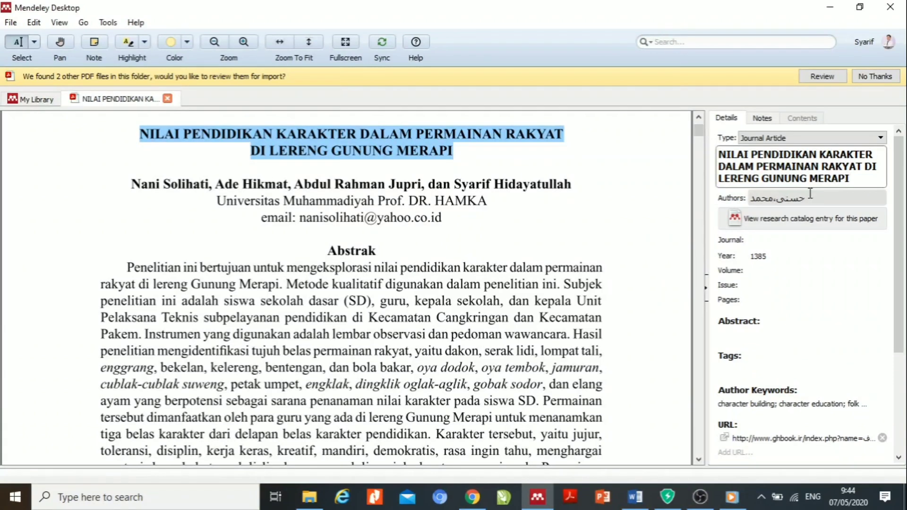
- Retype the article's title in mixed case as "Nilai Pendidikan Karakter Dalam Permainan Rakyat di Lereng Gunung Merapi"
key(ctrl+shift+Left)
key(ctrl+shift+Left)
key(ctrl+shift+Left)
key(ctrl+shift+Left)
key(ctrl+shift+Left)
key(ctrl+shift+Left)
key(ctrl+shift+Left)
key(ctrl+shift+Left)
key(ctrl+shift+Left)
key(ctrl+shift+Left)
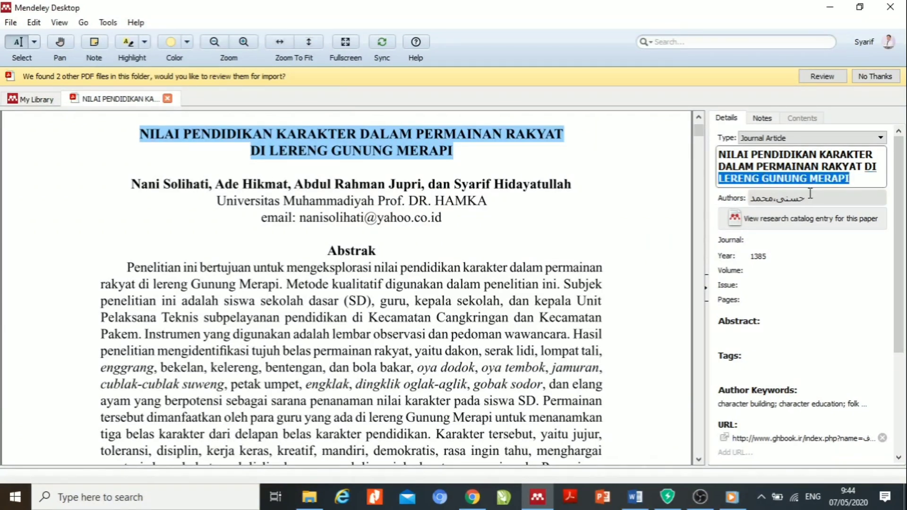
text(Nilai)
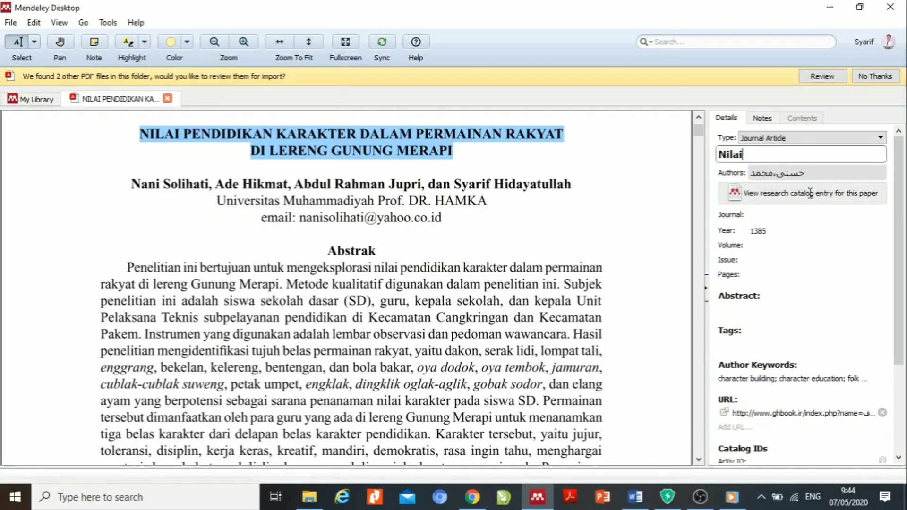
text( Pendidikan kar)
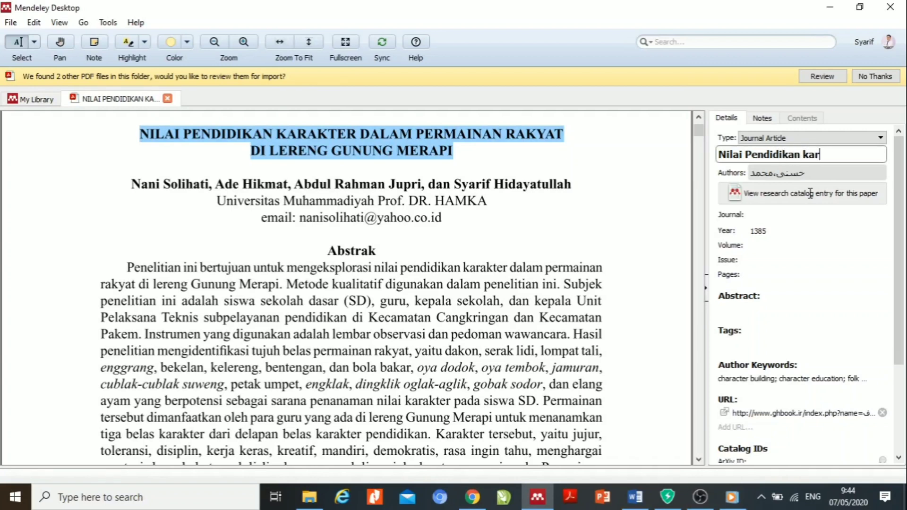
text(a)
key(BackSpace)
key(BackSpace)
key(BackSpace)
text(Kar)
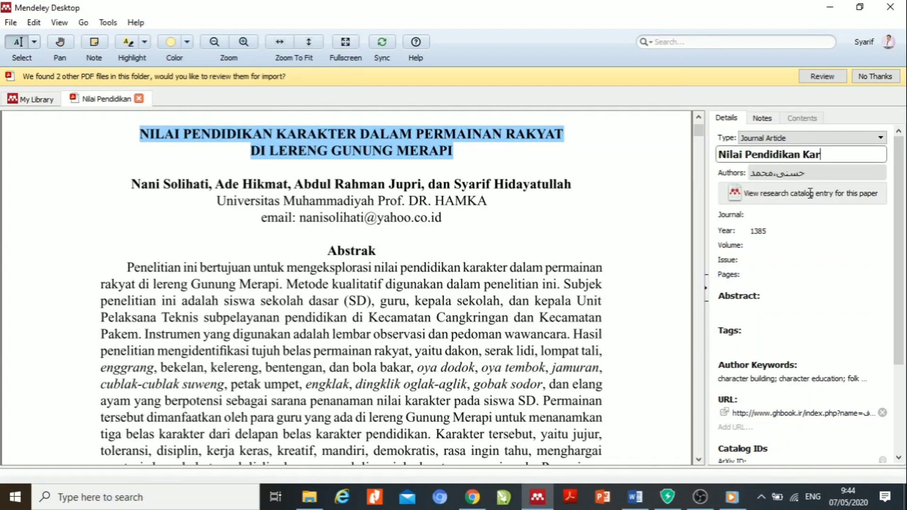
text(akter Dalam Permain)
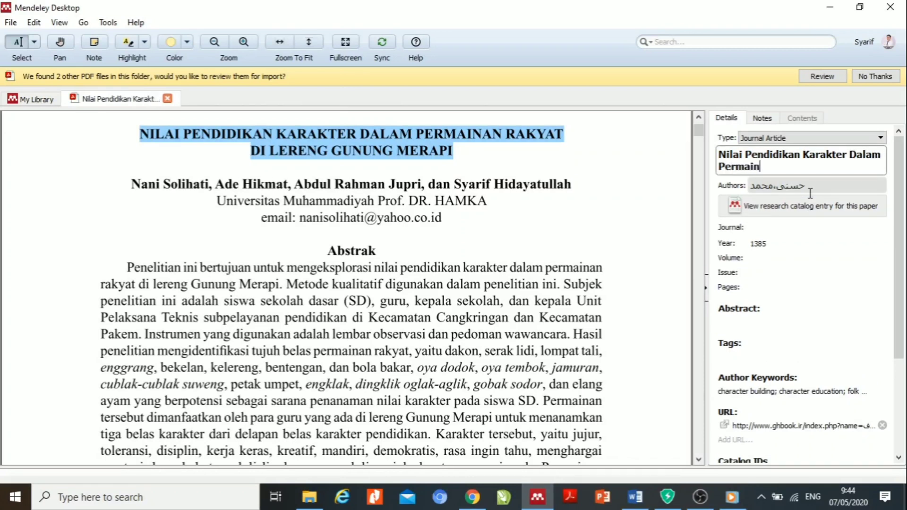
text(an Rakyat di Lereng Gun)
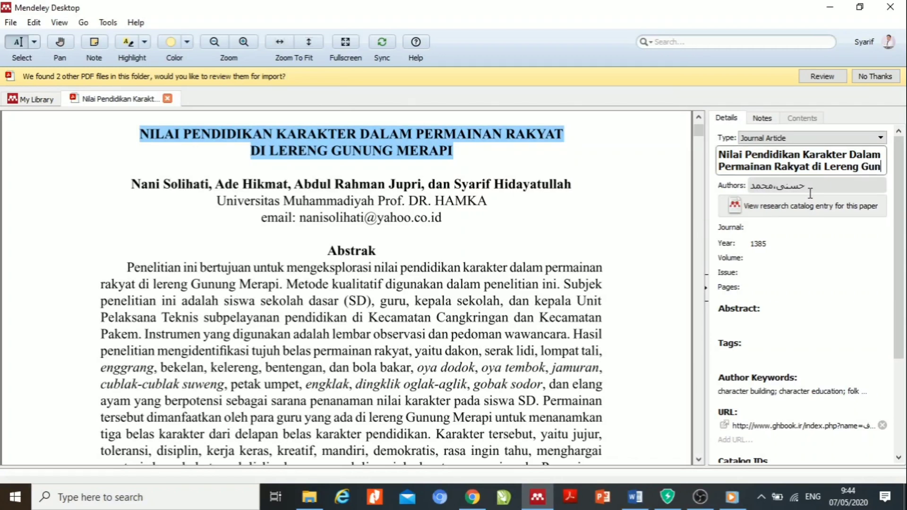
text(ung Merapi)
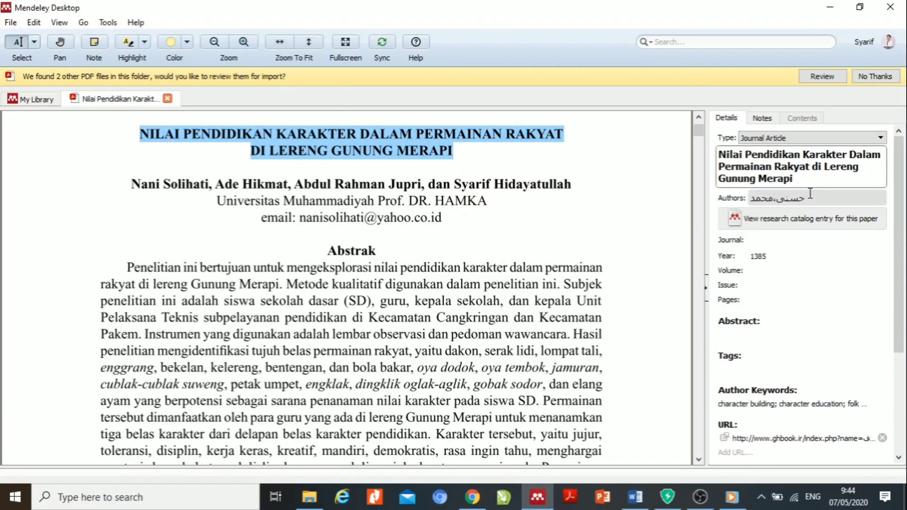
- Replace the wrong author entry with the first author named under the PDF's title
click(810, 196)
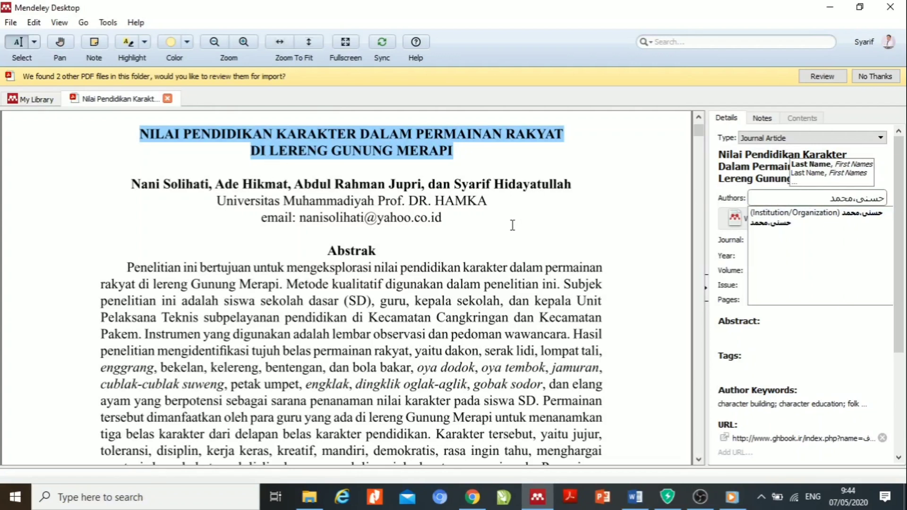
double_click(869, 198)
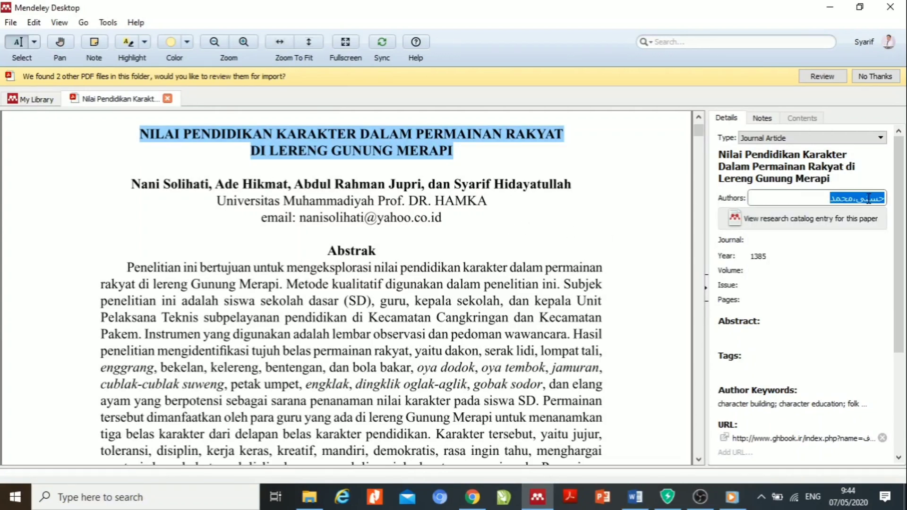
key(BackSpace)
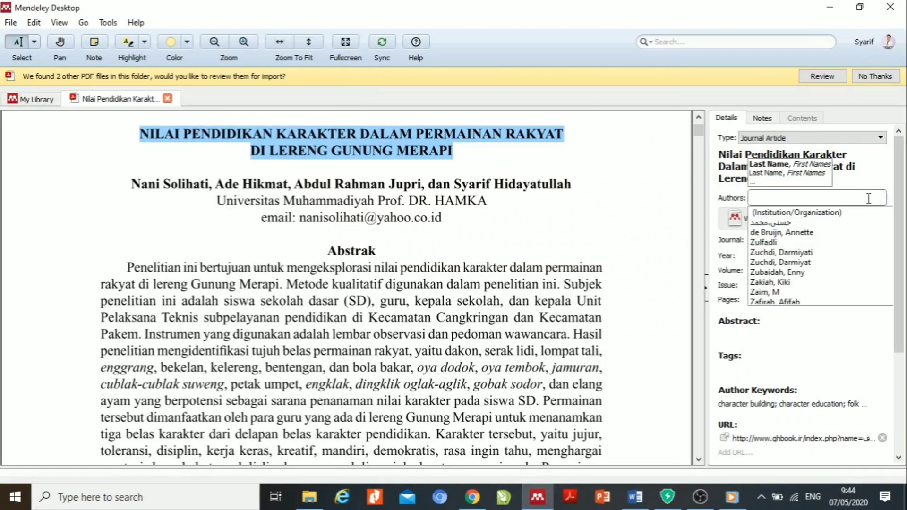
text(Si)
key(BackSpace)
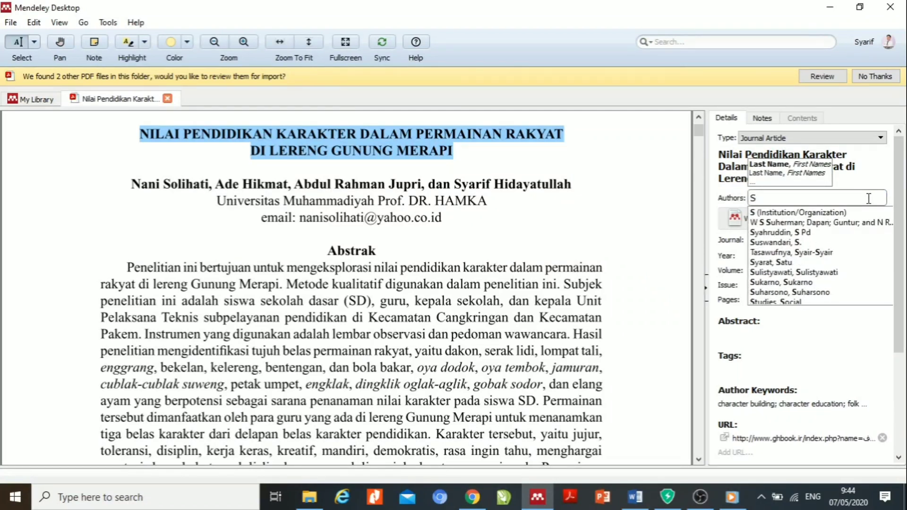
text(oli)
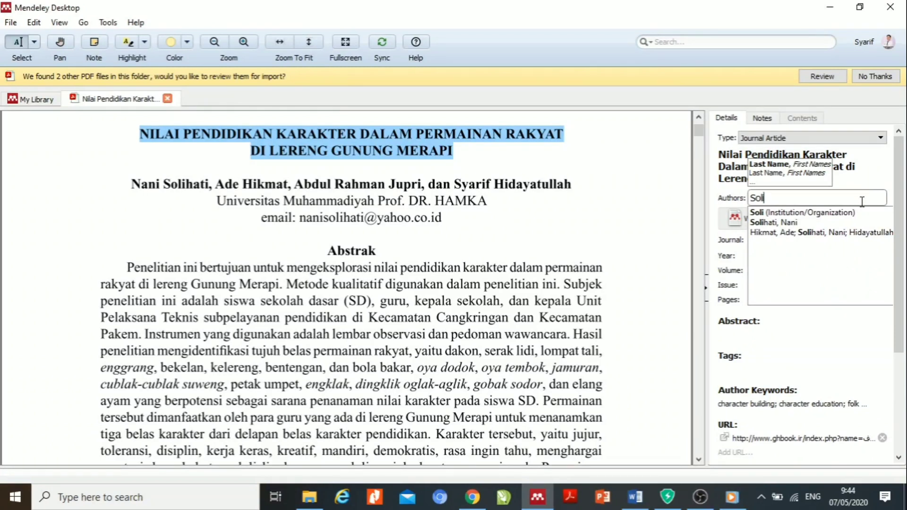
click(838, 227)
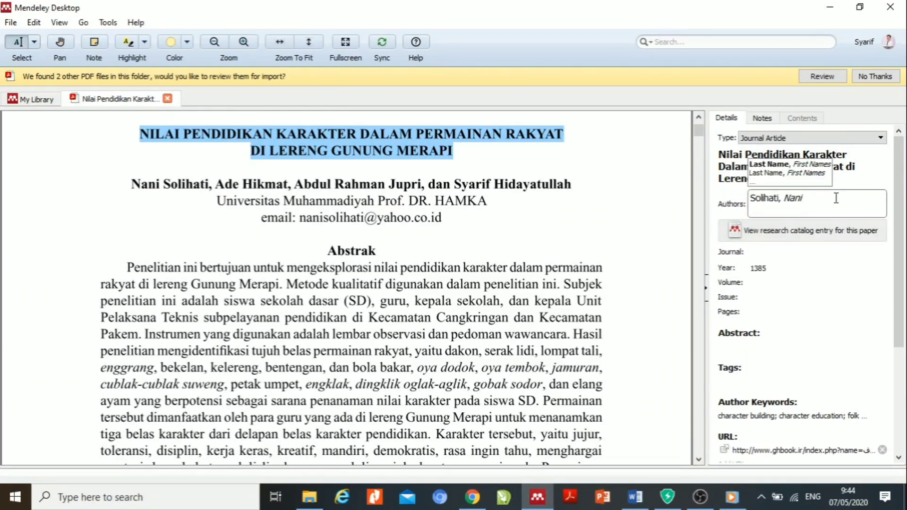
- Add the PDF's second, third and fourth authors on separate lines of the author list, with full first names
text(Hi)
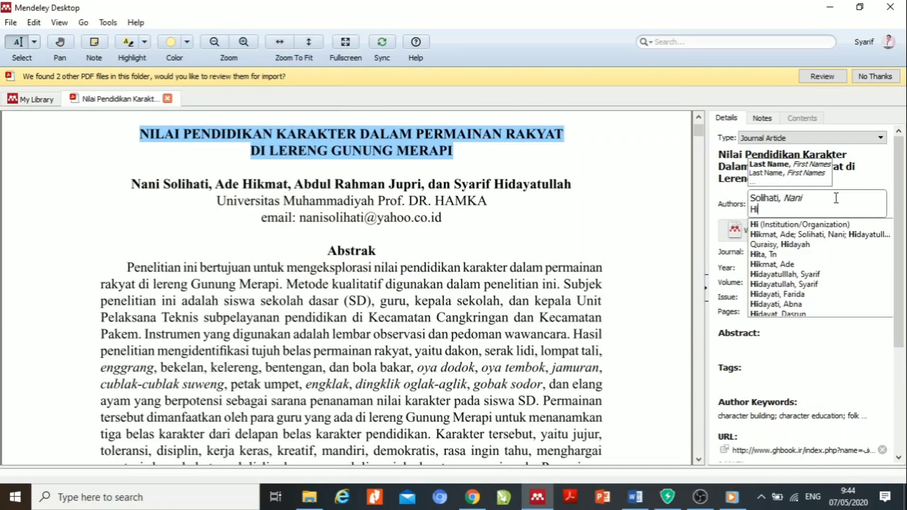
click(809, 265)
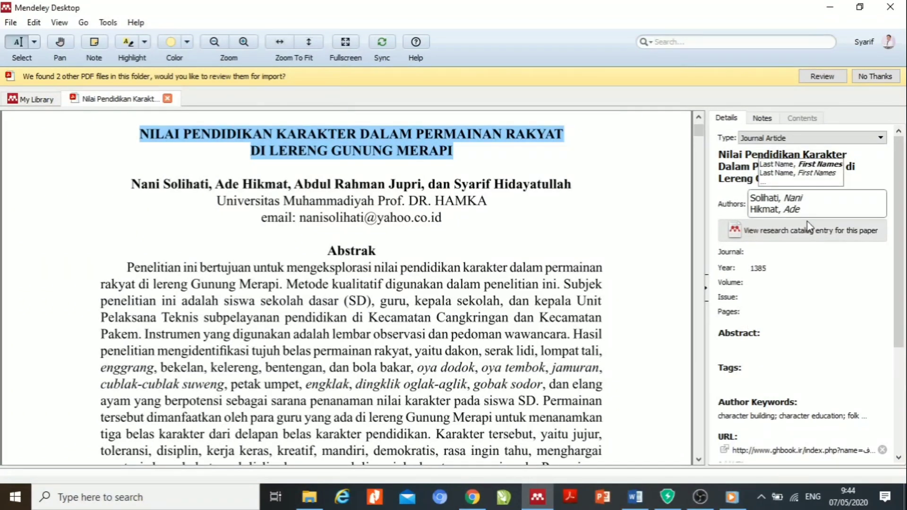
key(Return)
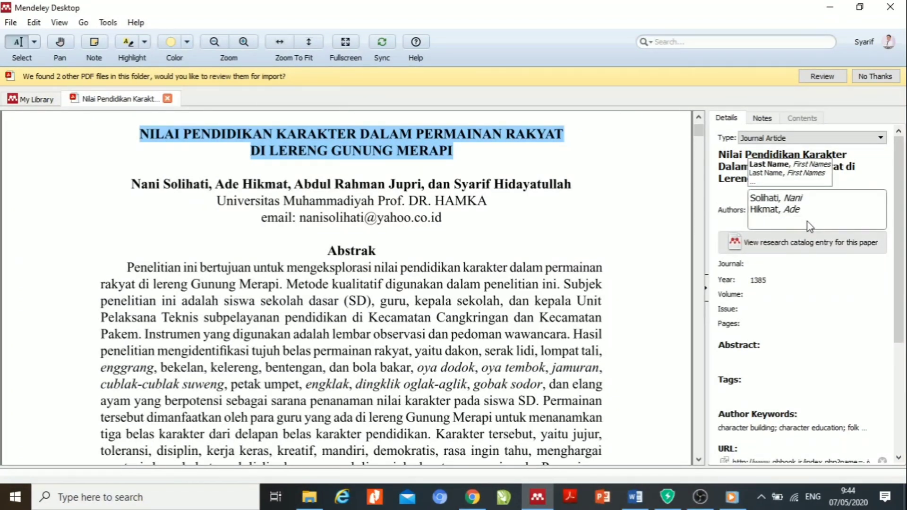
text(ju)
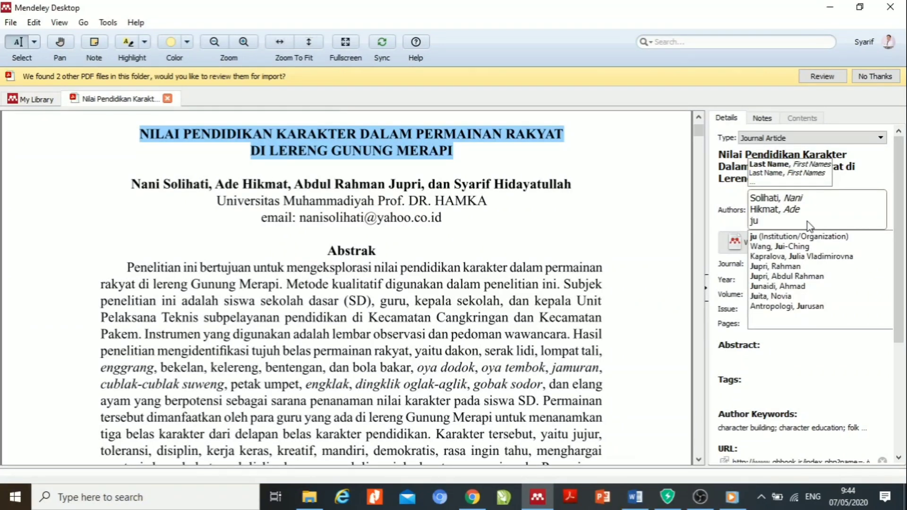
click(838, 276)
key(Return)
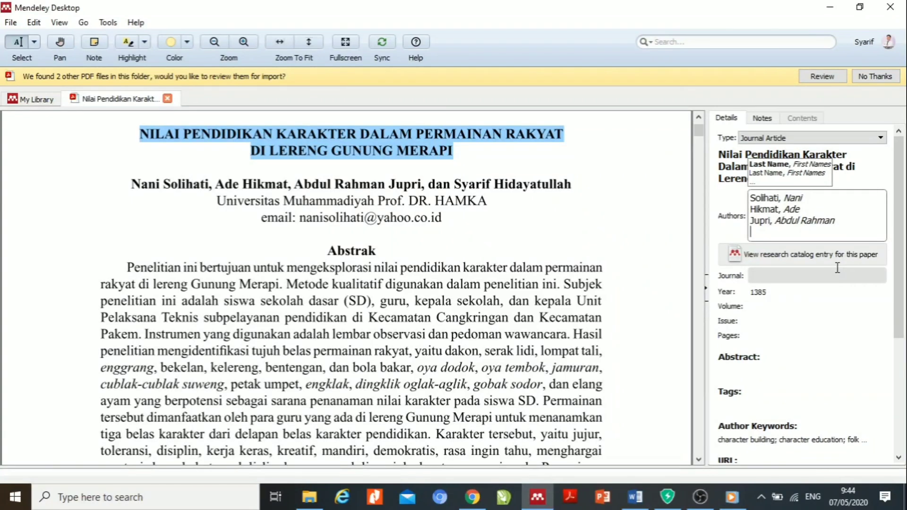
text(hi)
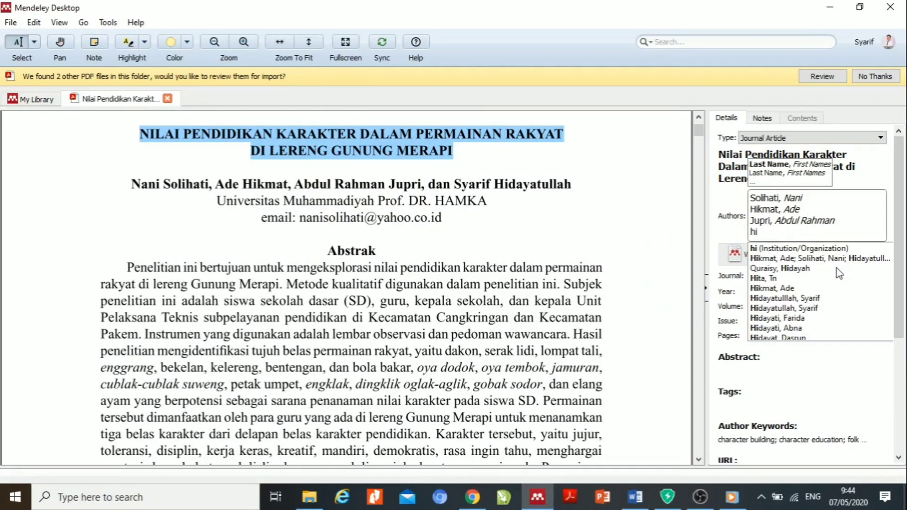
click(832, 308)
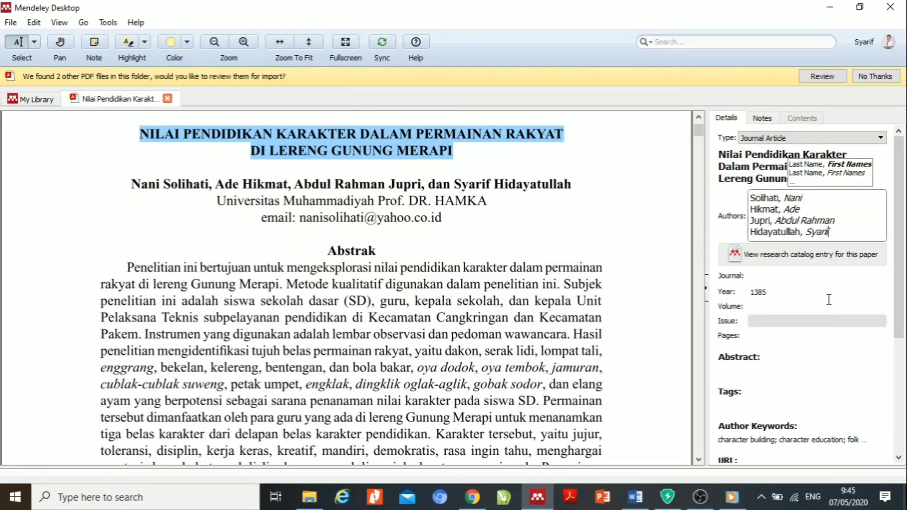
key(Tab)
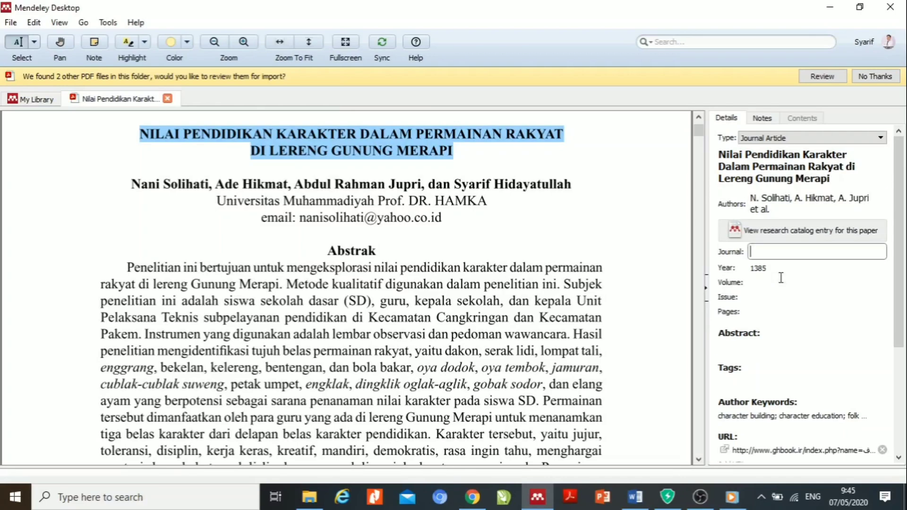
- Find the journal name in the PDF's page header and enter "Jurnal Kependidikan" as the article's journal
click(698, 144)
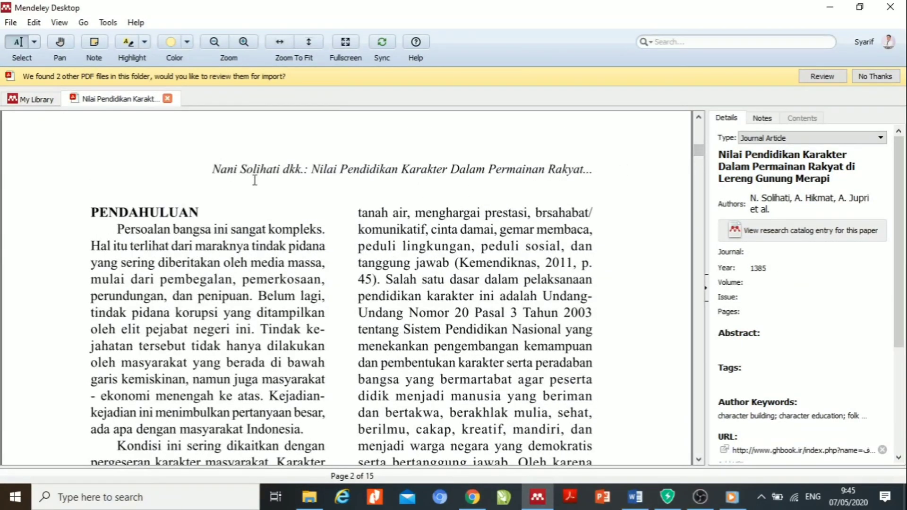
scroll(328, 213, down, 10)
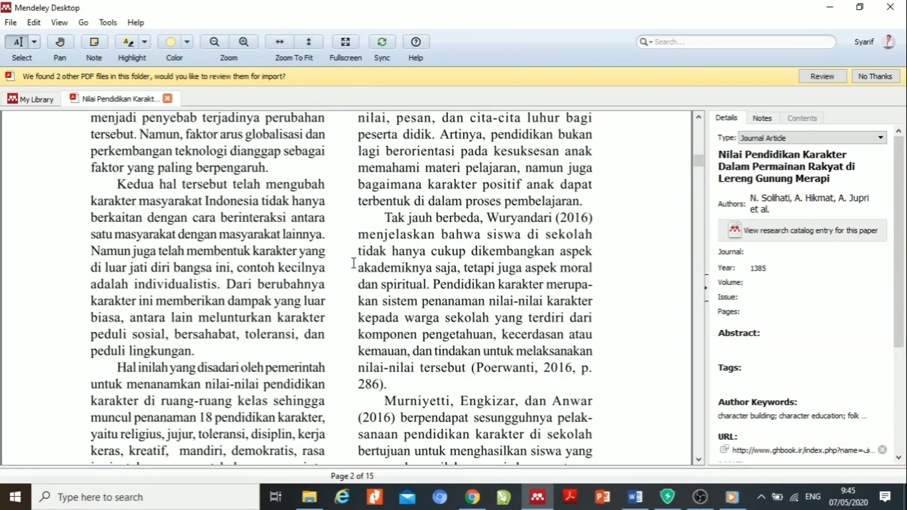
scroll(355, 264, down, 7)
drag(102, 363, 239, 370)
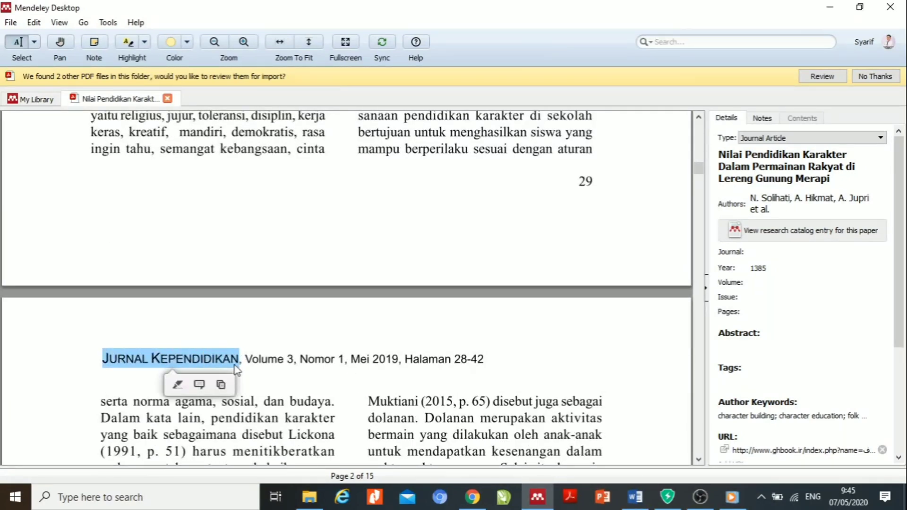
click(771, 252)
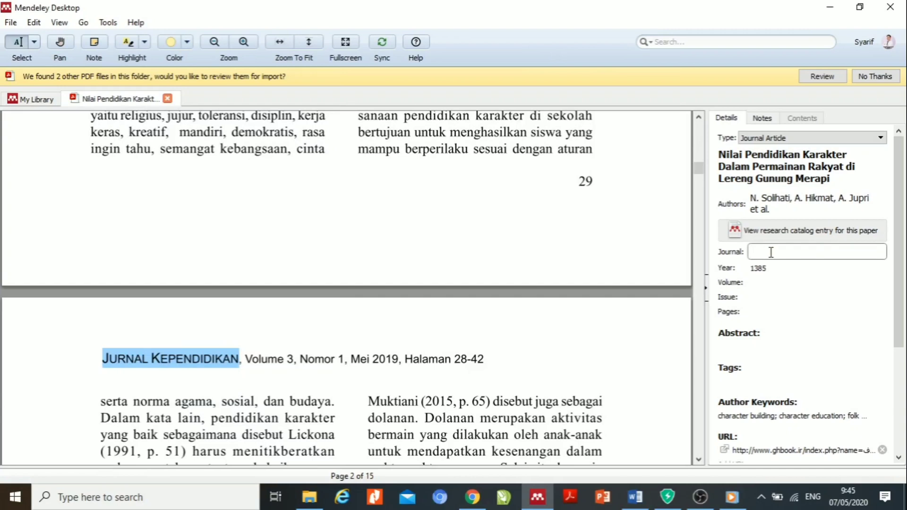
text(Jur)
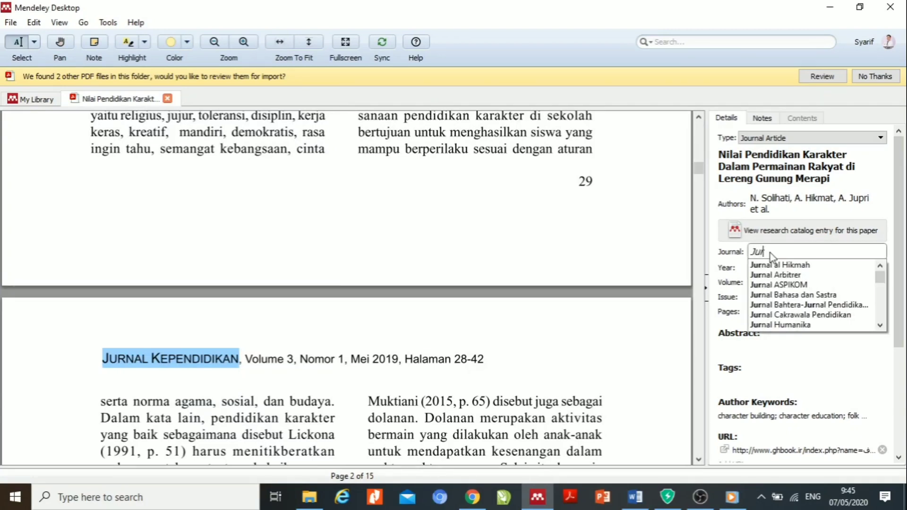
text(nal Kepa)
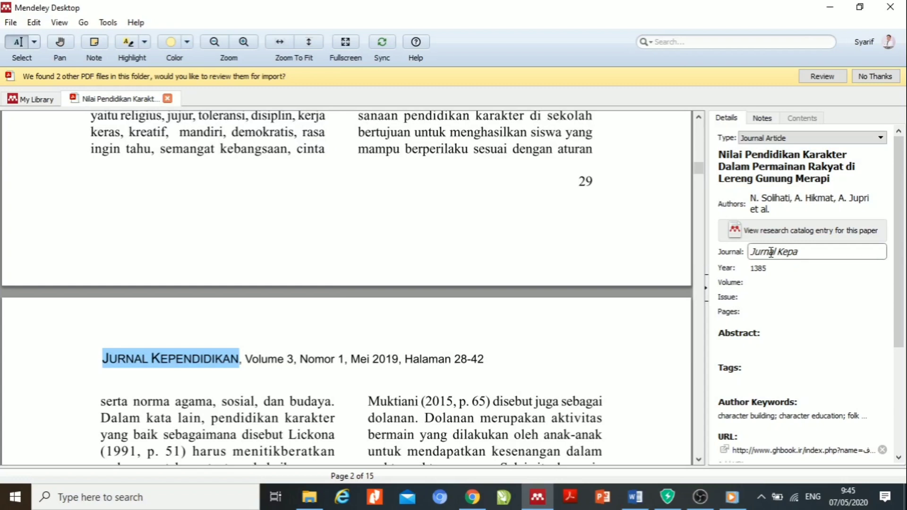
key(BackSpace)
text(en)
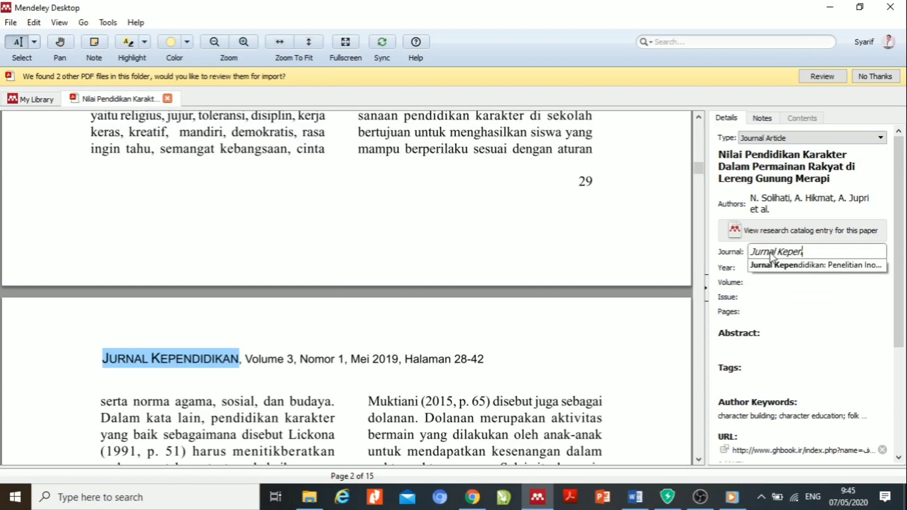
text(didikan)
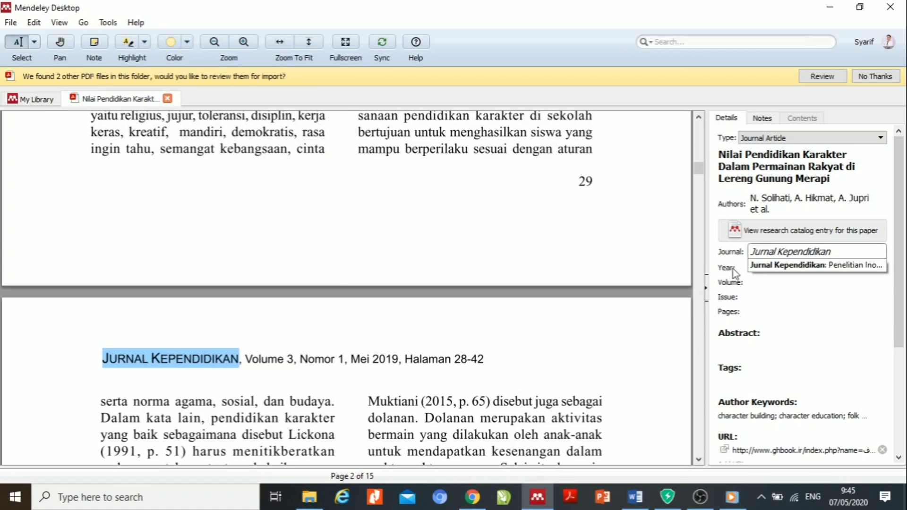
key(Return)
- Replace the article's wrong publication year with 2019
click(772, 270)
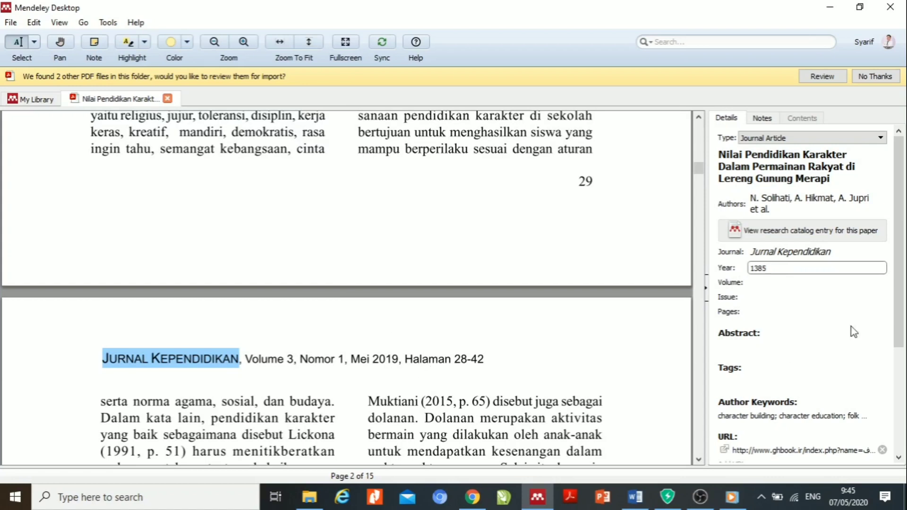
drag(808, 268, 680, 253)
text(2019)
- Set the article's volume to 3, issue to 1 and pages to 28-42, and return to the library list
click(752, 283)
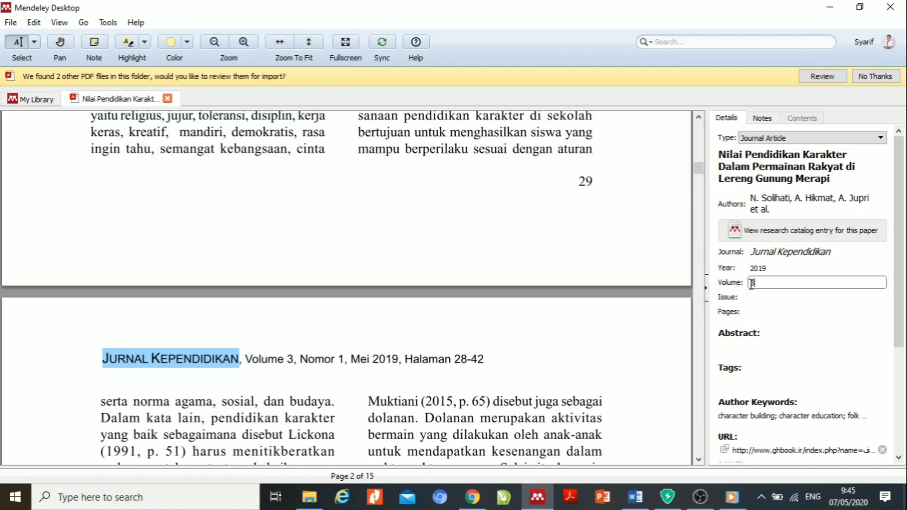
click(757, 297)
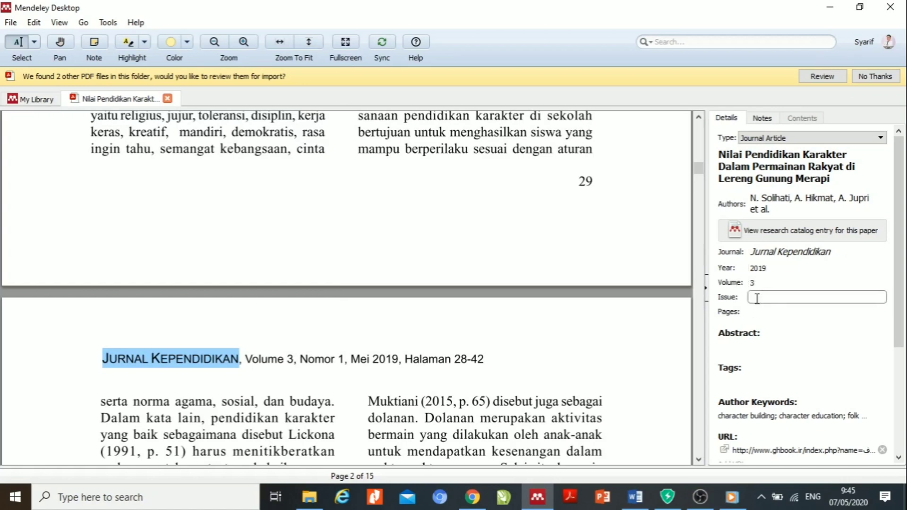
text(1)
click(751, 313)
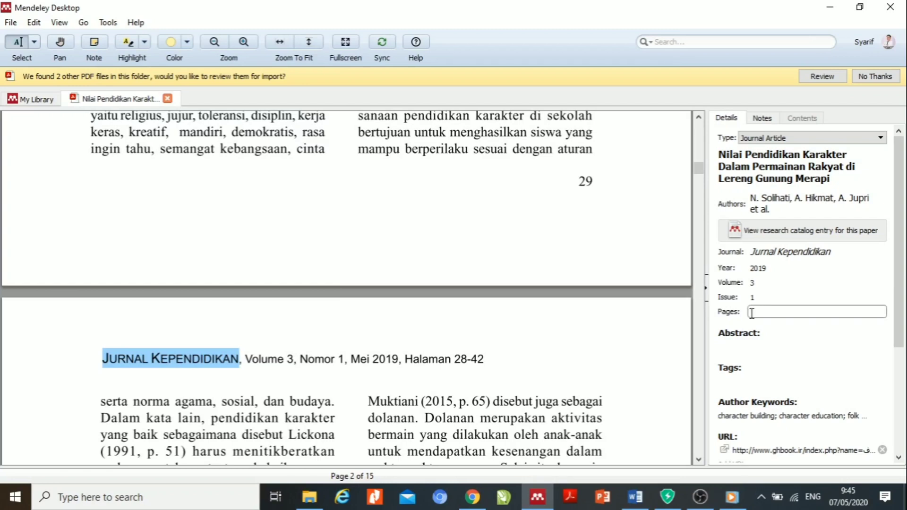
text(28-42)
mouse_move(900, 195)
mouse_down()
mouse_move(900, 300)
mouse_move(899, 196)
mouse_up()
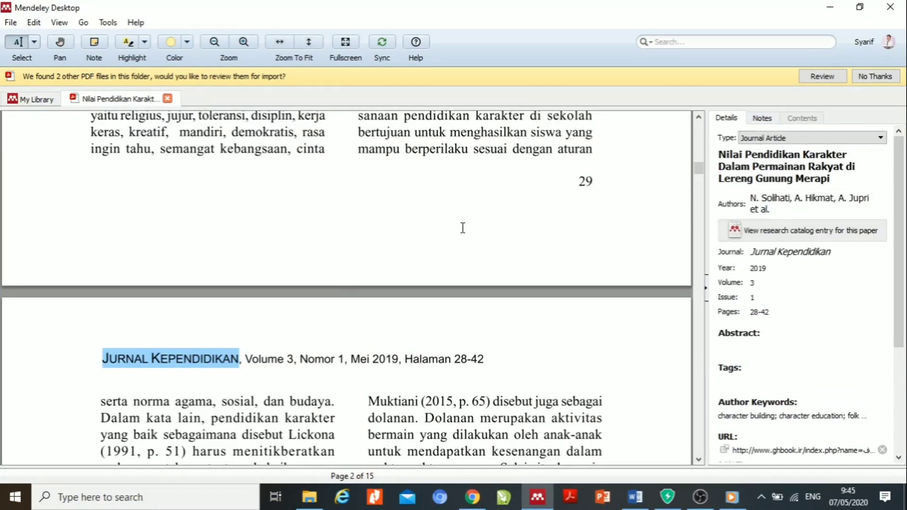
click(42, 105)
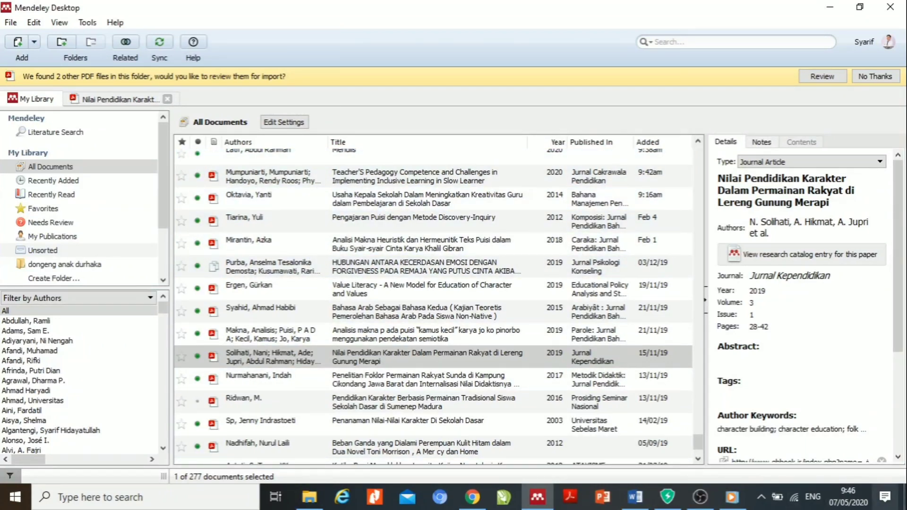
- Switch to Google Scholar in Chrome and search for "kreativitas guru"
click(485, 504)
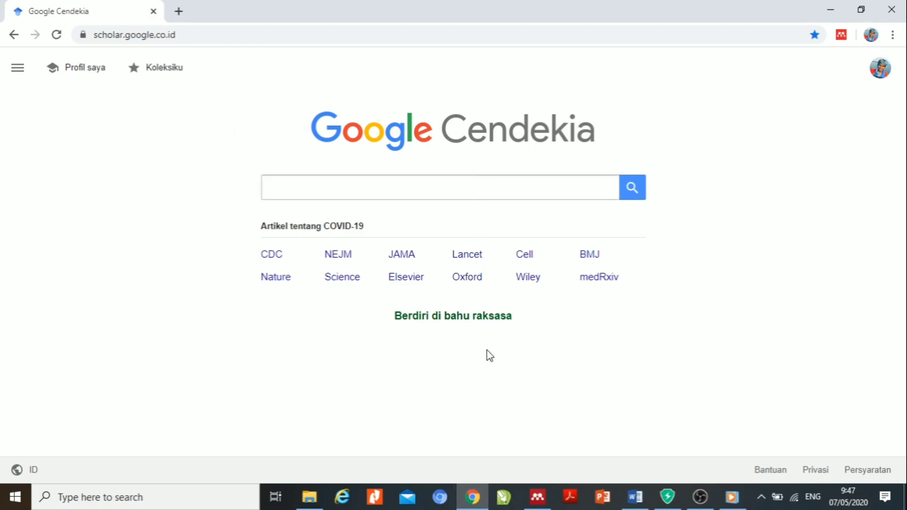
click(467, 185)
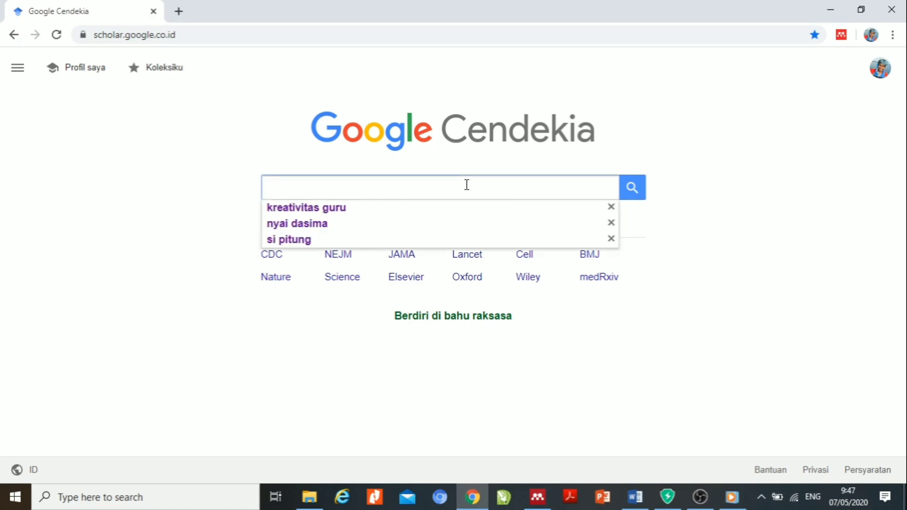
click(432, 211)
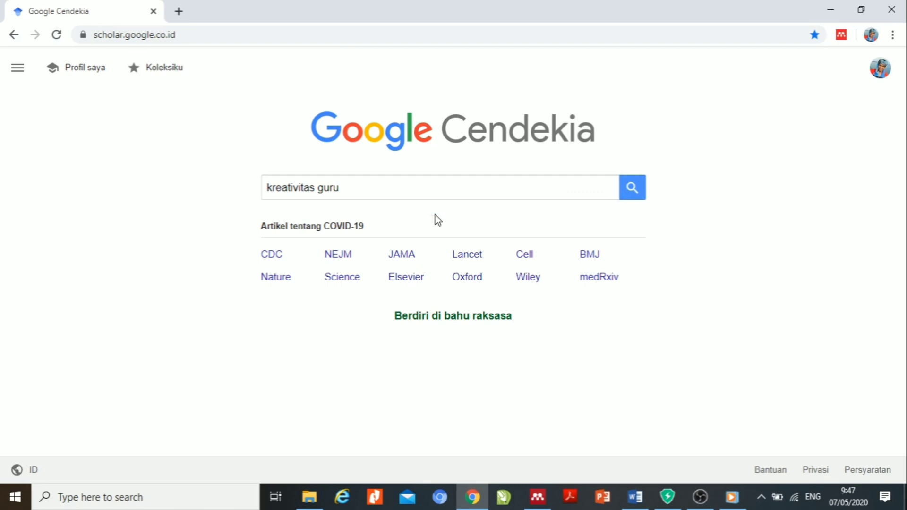
click(633, 198)
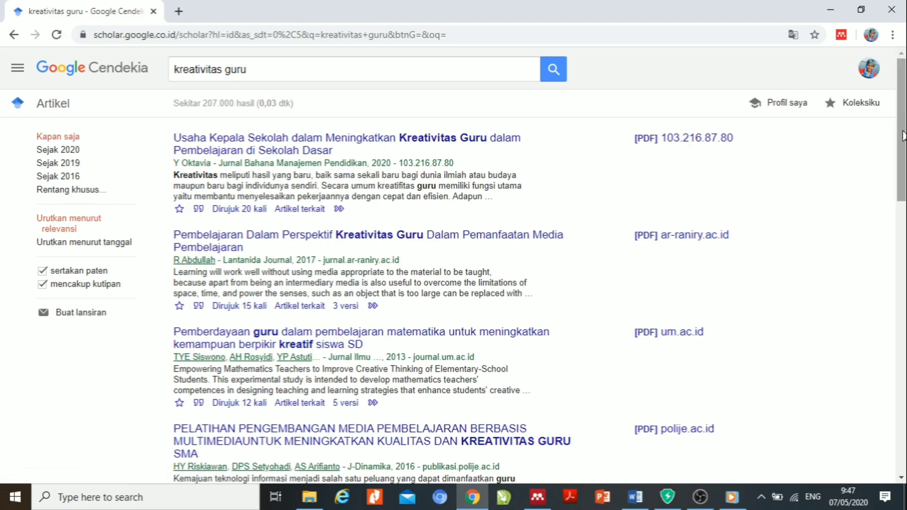
- Download the RefMan citation of "Pemberdayaan guru dalam pembelajaran matematika untuk meningkatkan kemampuan berpikir kreatif siswa SD" and show the file in its folder
drag(906, 127, 893, 175)
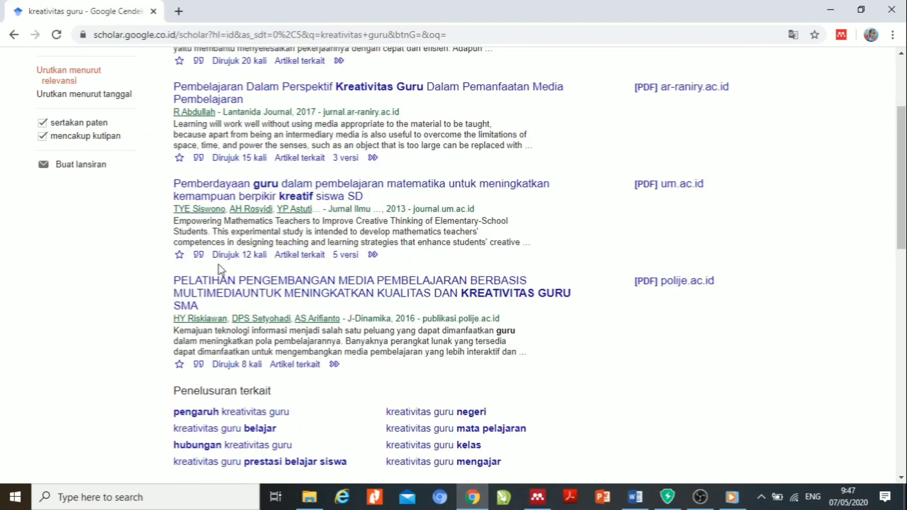
click(199, 258)
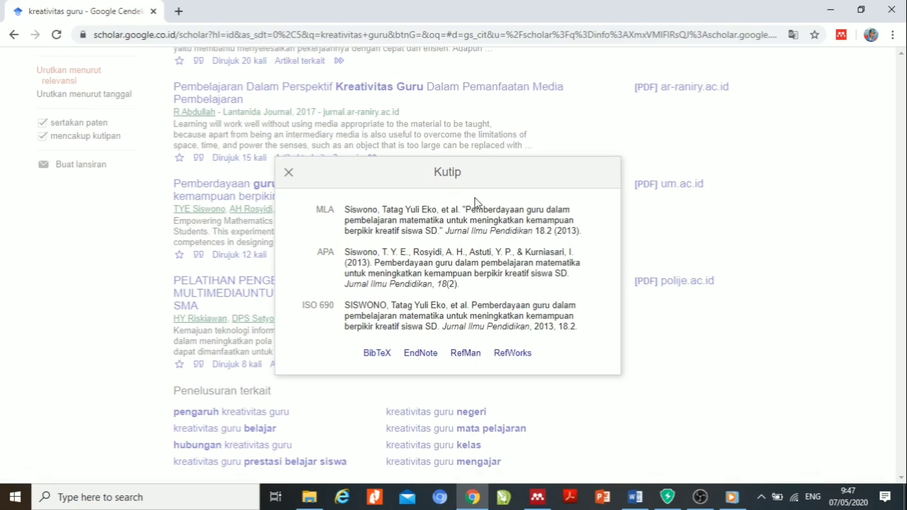
click(468, 359)
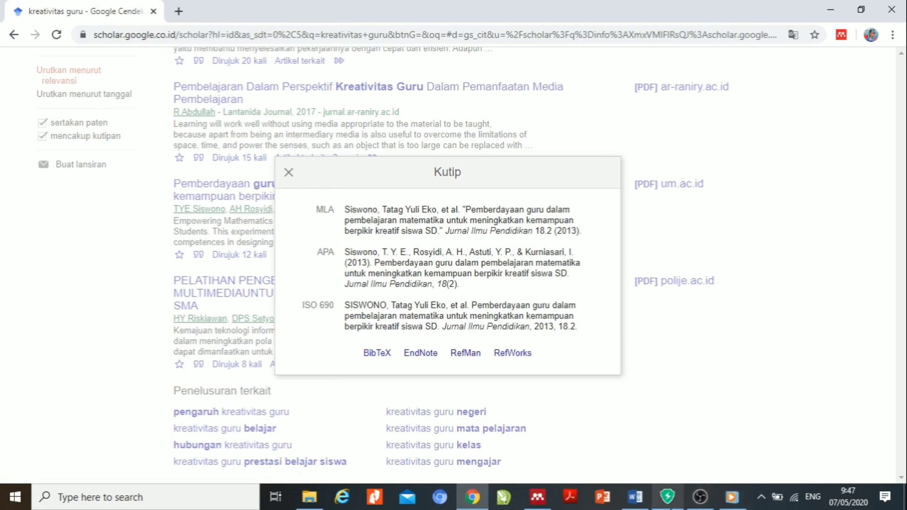
mouse_move(667, 496)
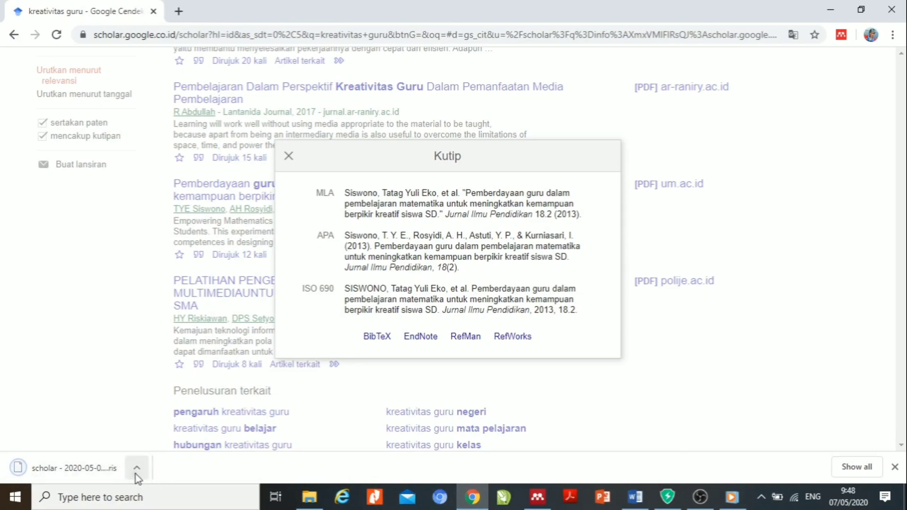
click(137, 468)
click(170, 423)
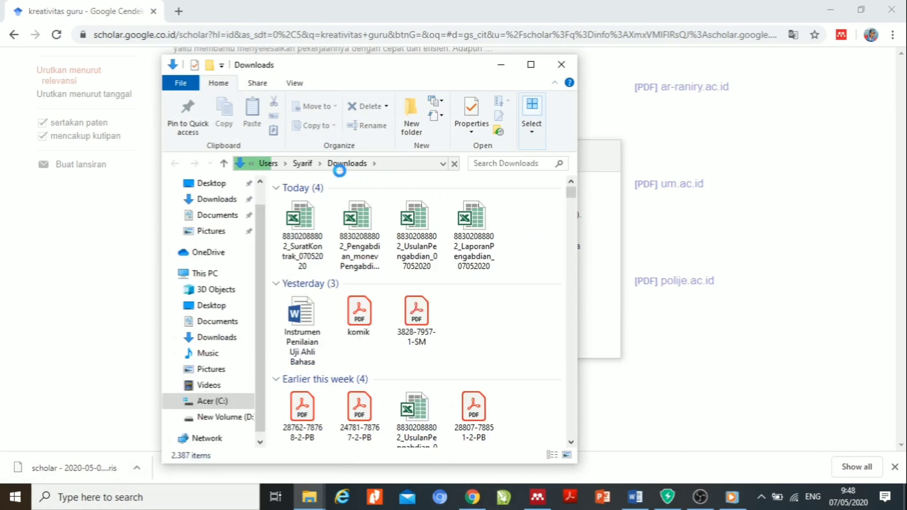
- Try to import the downloaded RIS file by moving it straight from the Downloads folder into Mendeley
drag(299, 223, 539, 503)
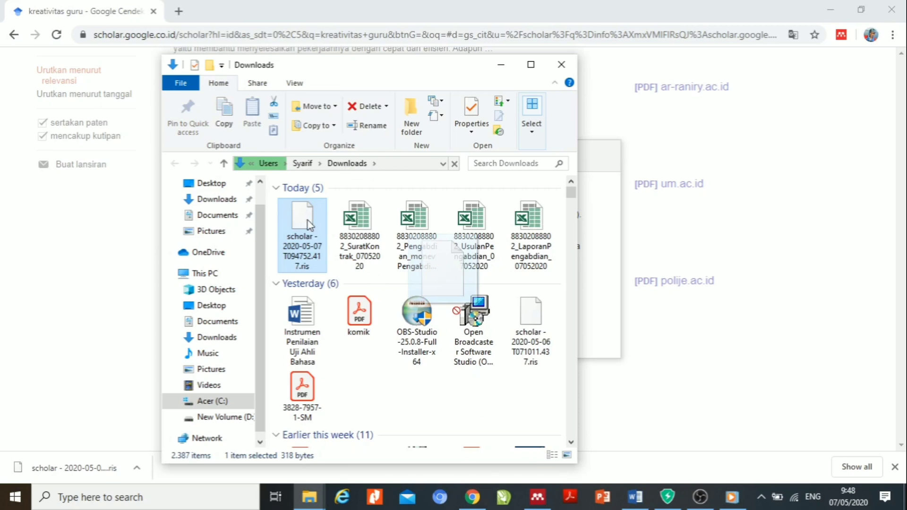
drag(308, 220, 540, 504)
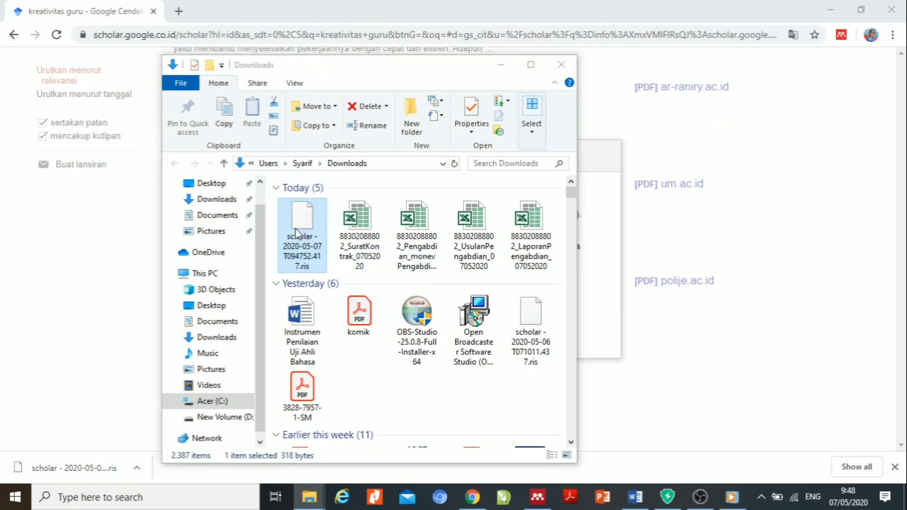
drag(298, 231, 436, 84)
- Add the file "scholar - 2020-05-07T094752.417.ris" from Downloads to the Mendeley library
click(34, 44)
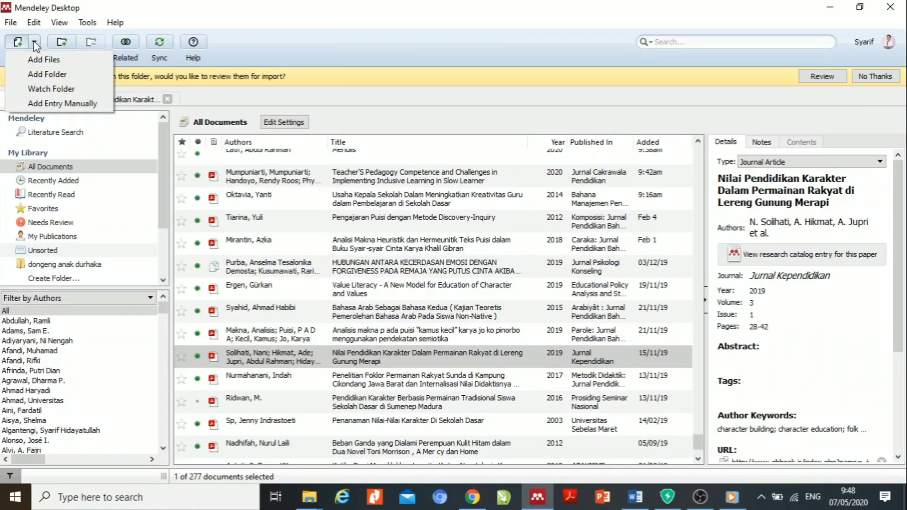
click(34, 44)
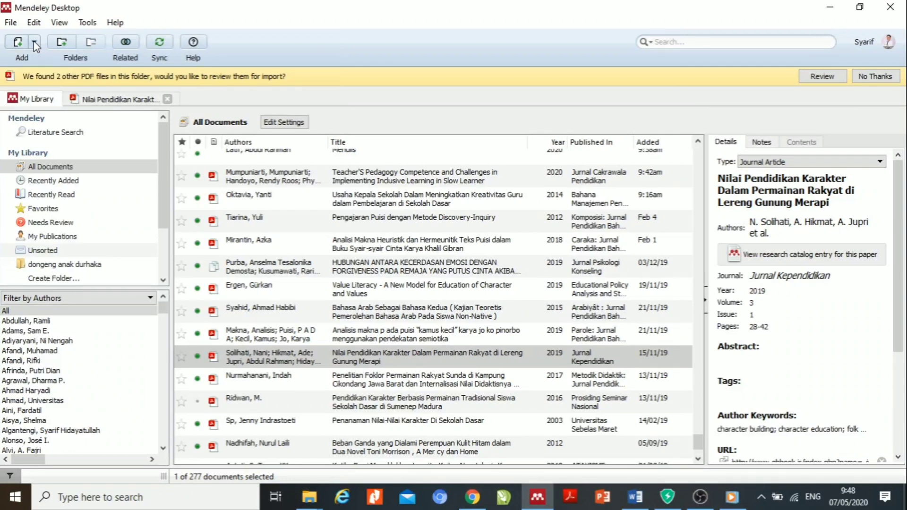
click(34, 43)
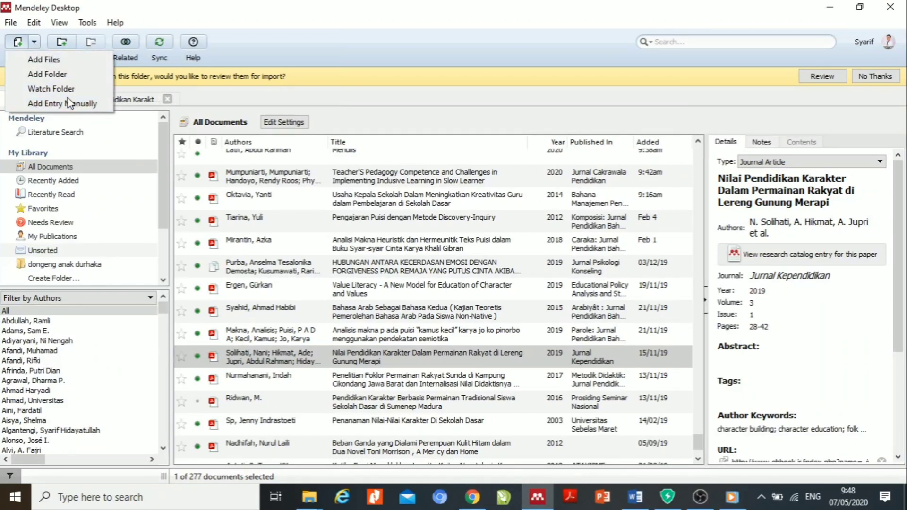
click(85, 63)
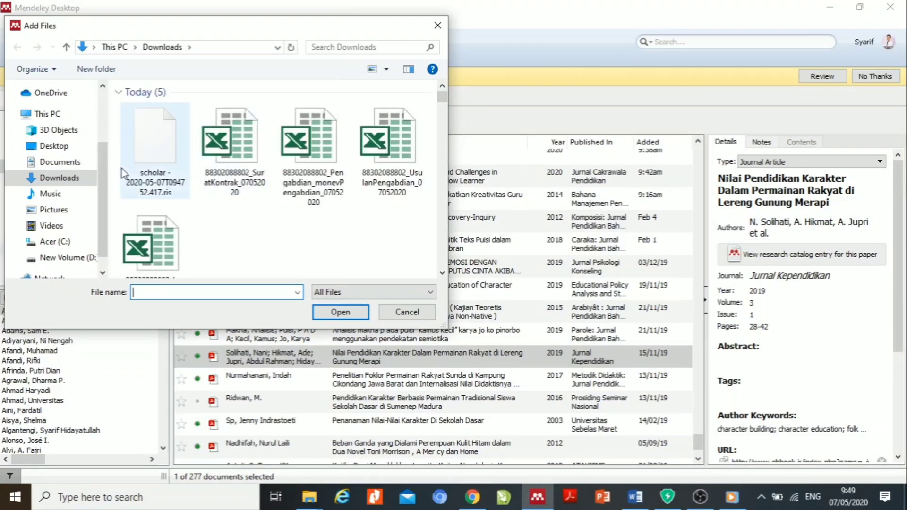
click(151, 170)
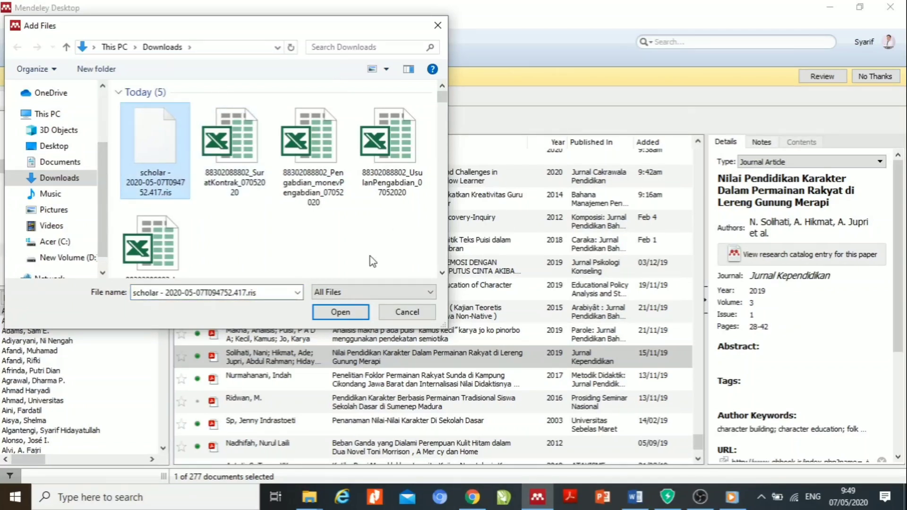
click(354, 316)
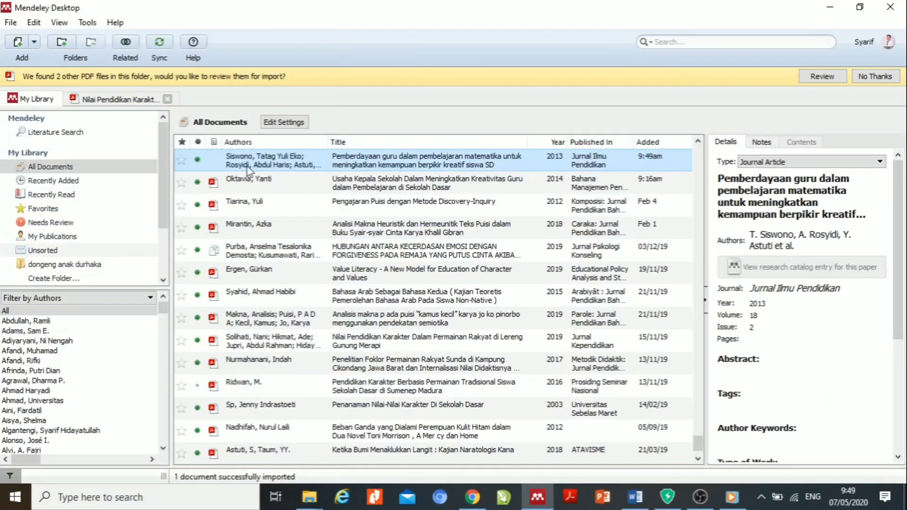
- Close the citation window in Chrome, return to Mendeley and open the newly imported article's title field
click(466, 498)
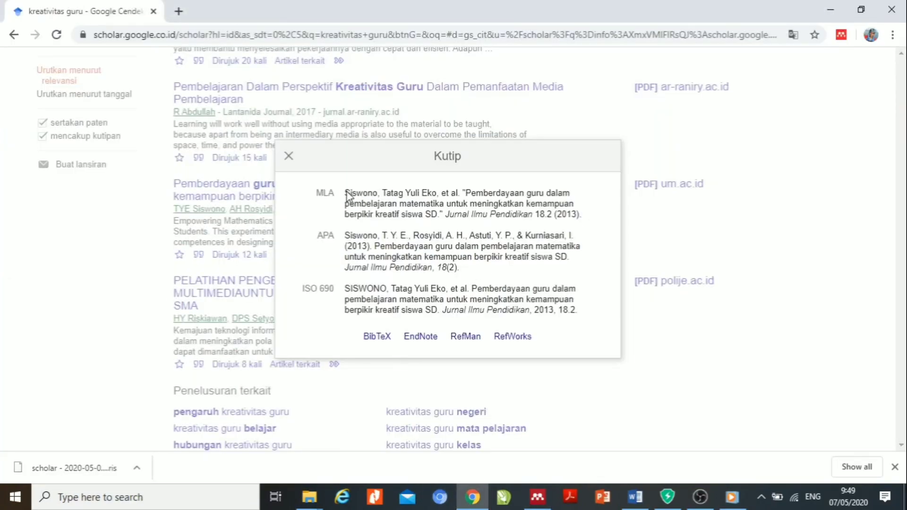
click(288, 156)
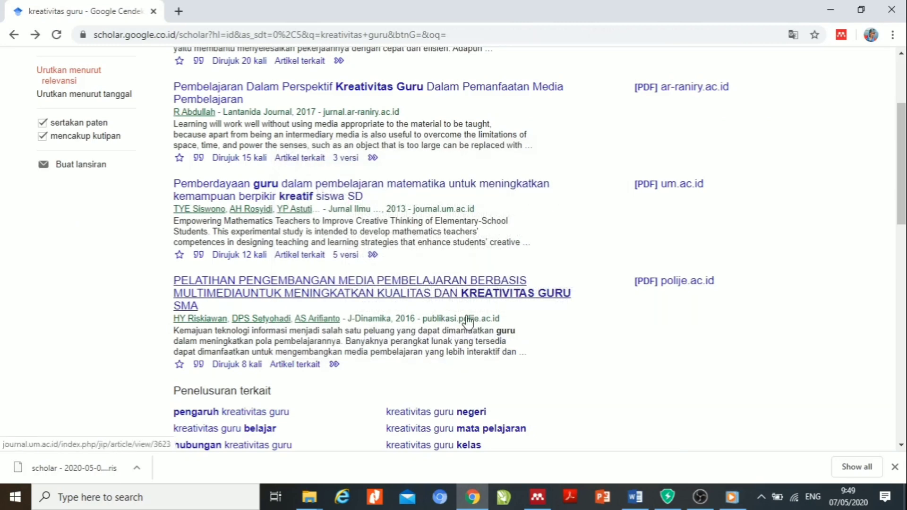
click(538, 497)
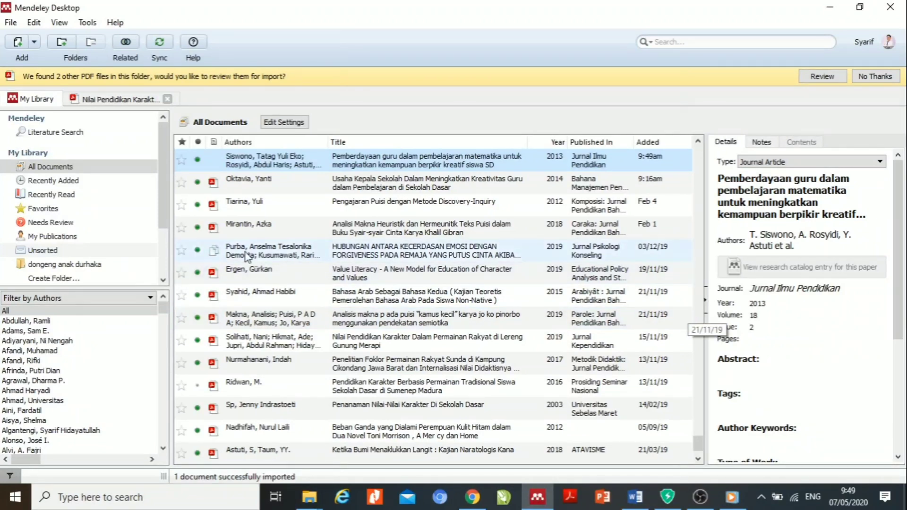
click(842, 202)
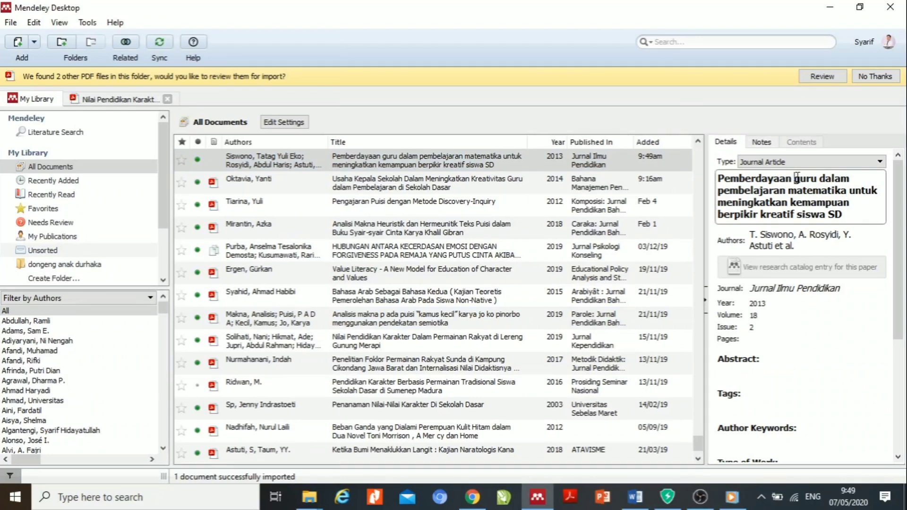
- Capitalize the words "Guru", "Dalam", "Pembelajaran" and "Matematika" in the imported article's title
click(858, 216)
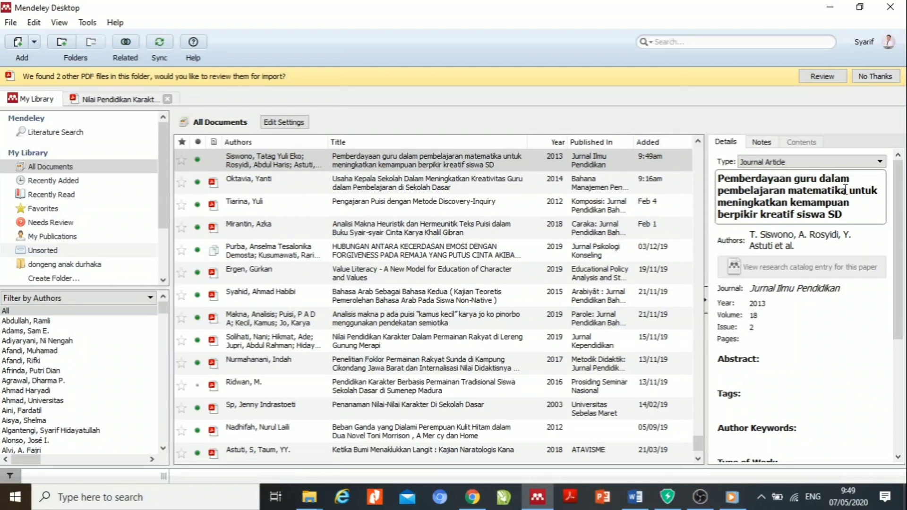
key(BackSpace)
text(G)
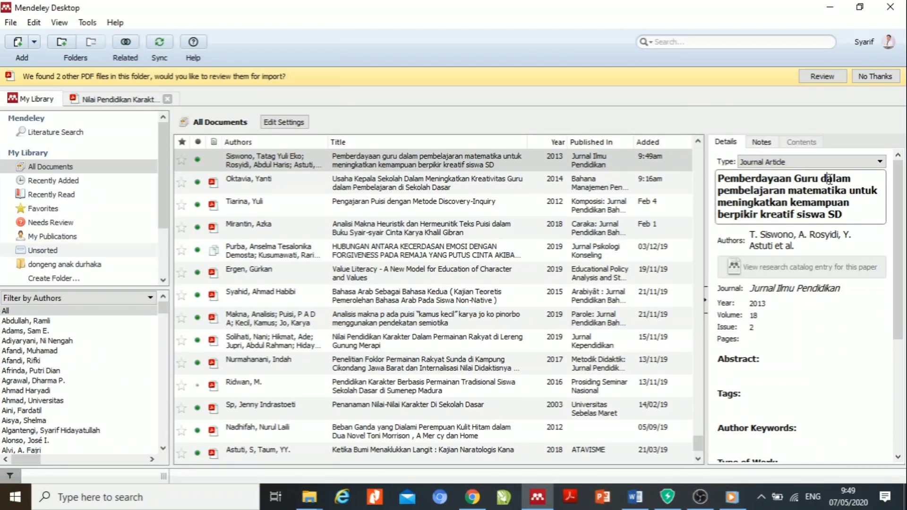
click(830, 179)
key(BackSpace)
text(D)
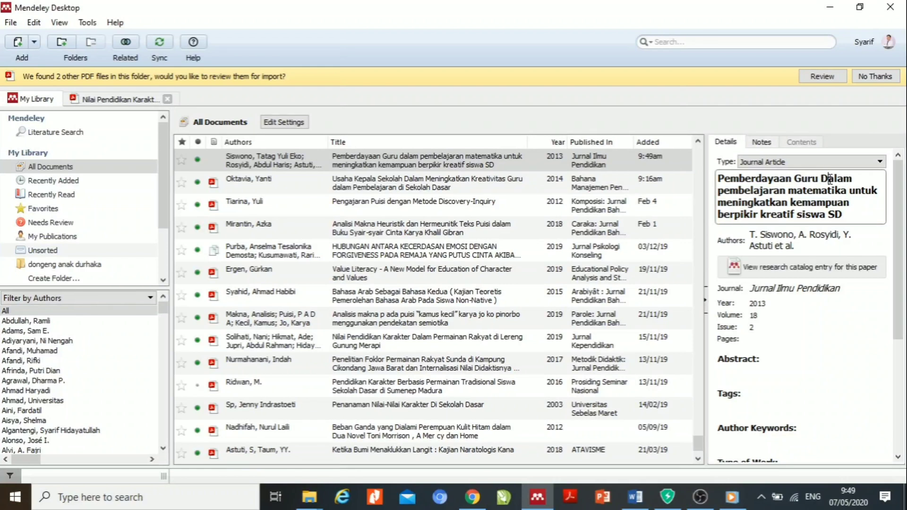
click(726, 194)
key(BackSpace)
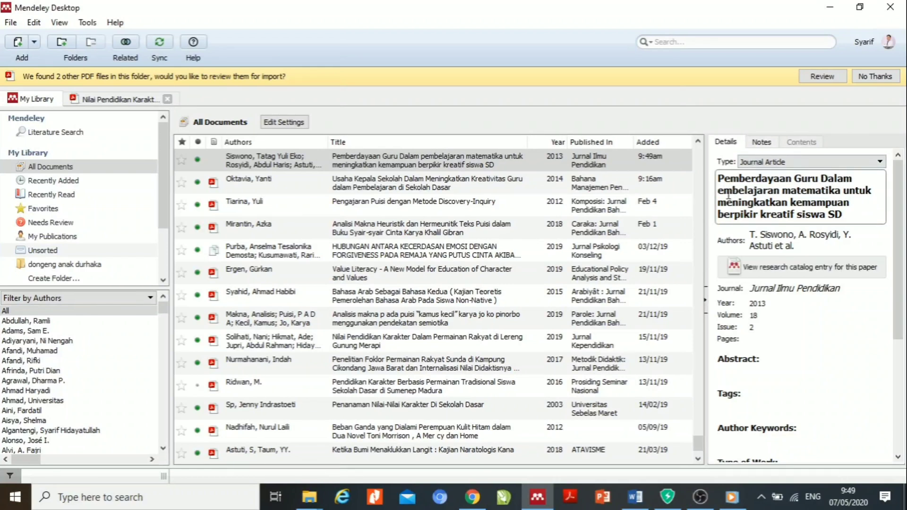
text(P)
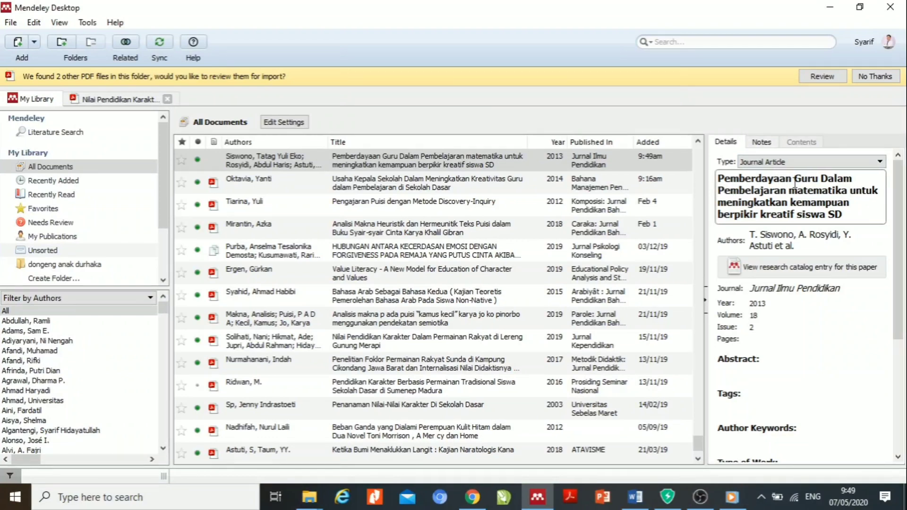
click(800, 191)
key(BackSpace)
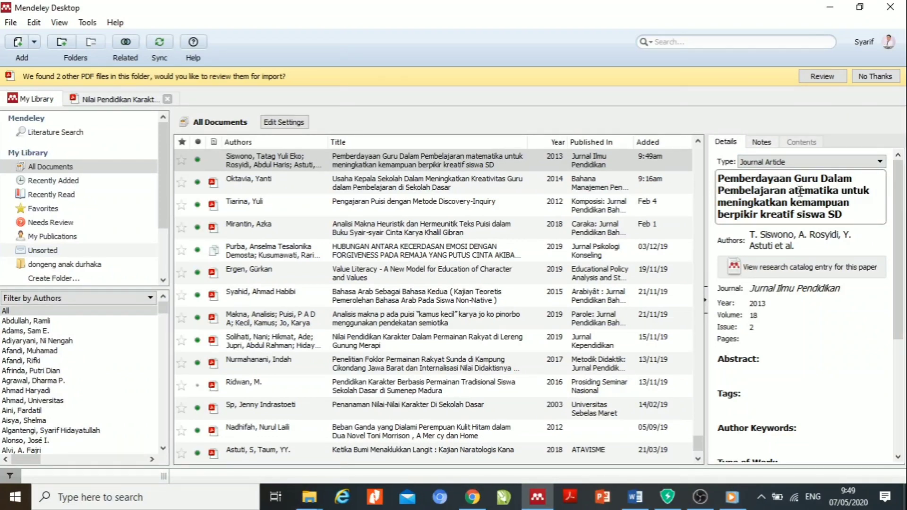
text(M)
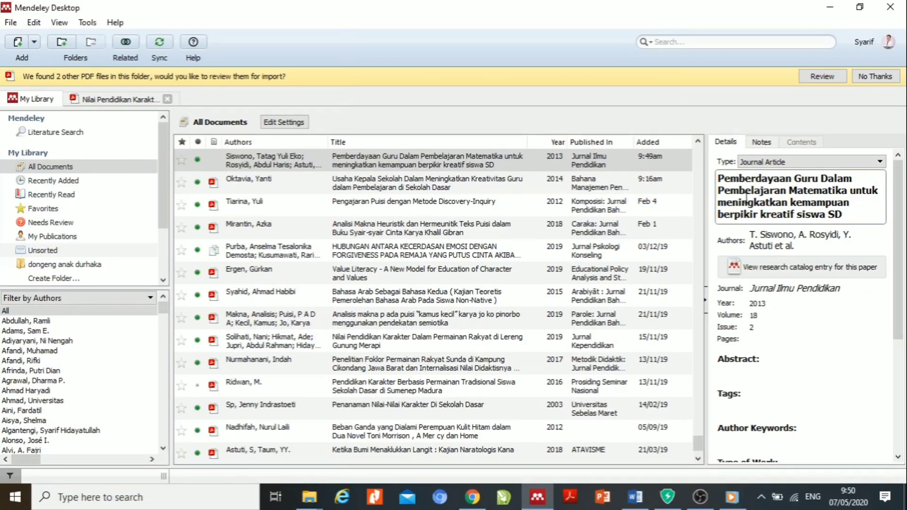
- Capitalize "Meningkatkan", "Kemampuan", "Berpikir", "Kreatif" and "Siswa" in the same article title
key(BackSpace)
text(M)
key(BackSpace)
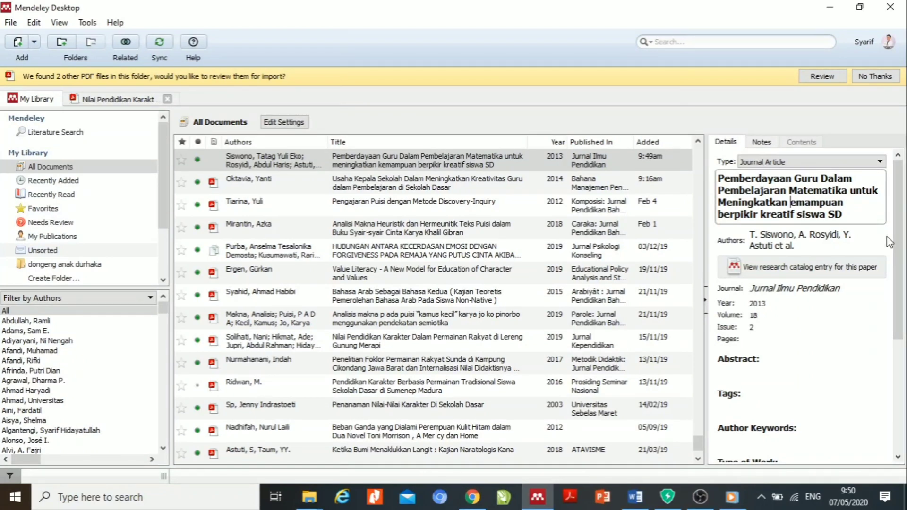
text(K)
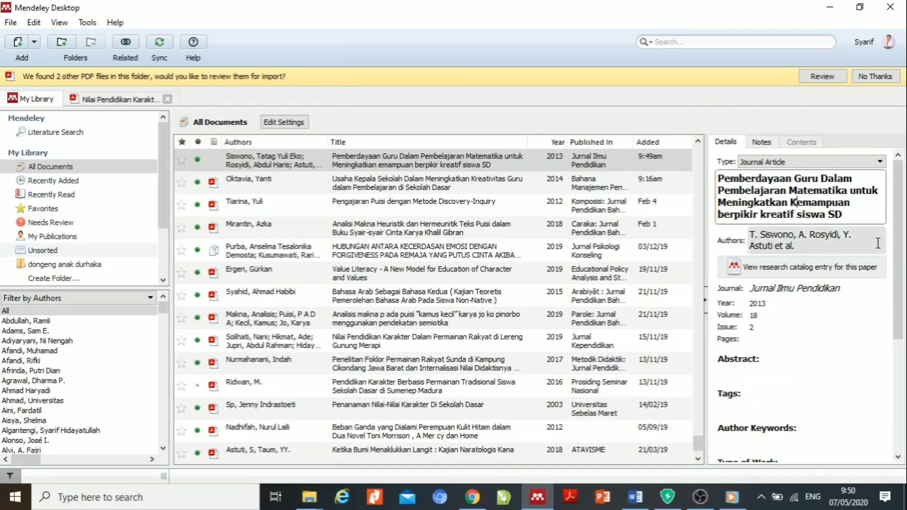
click(723, 215)
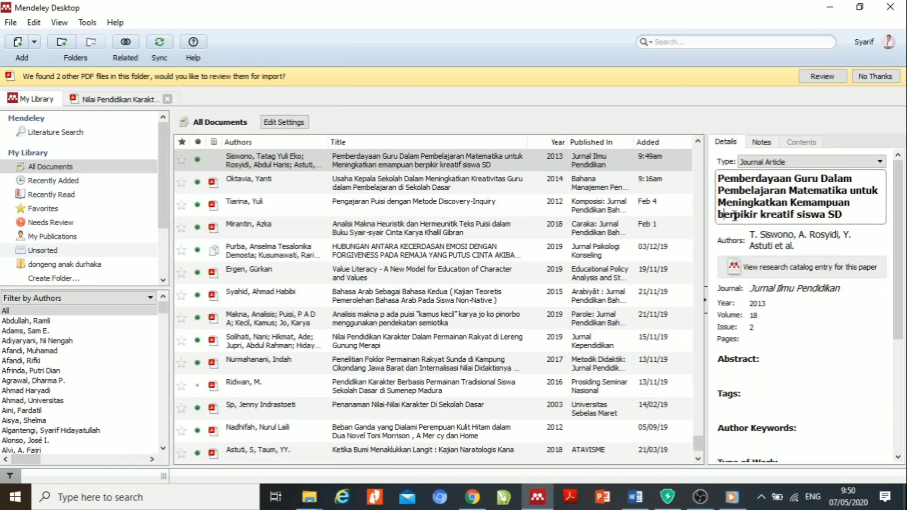
key(BackSpace)
text(B)
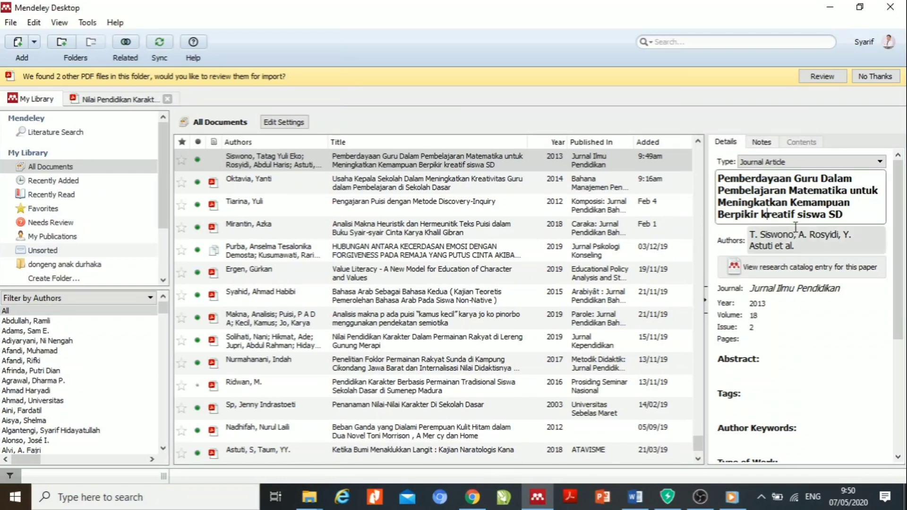
key(BackSpace)
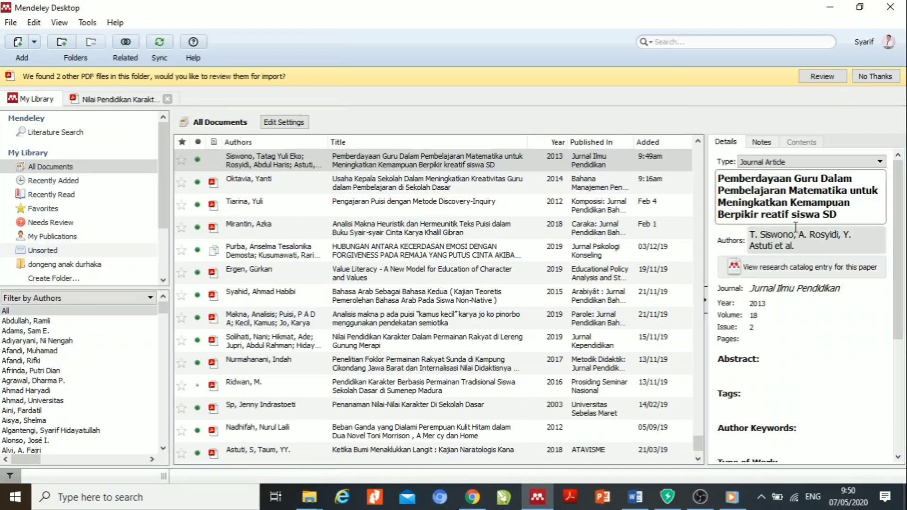
text(K)
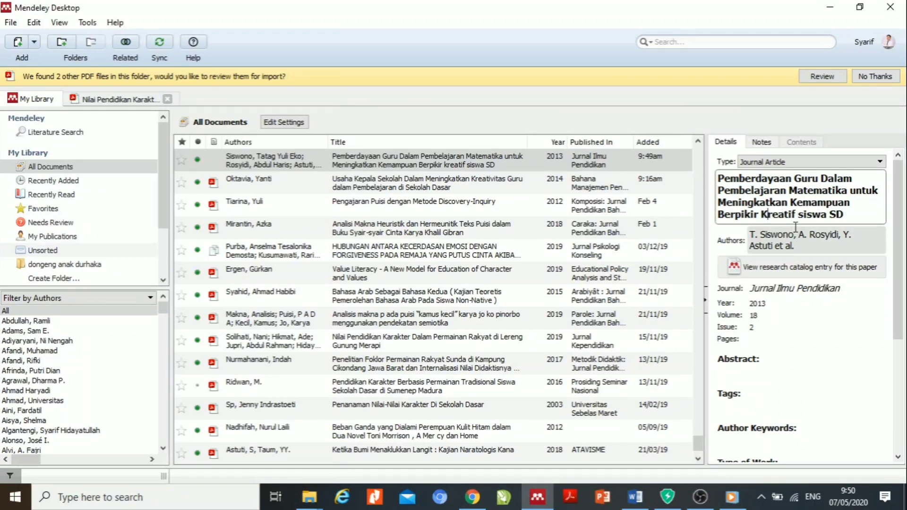
click(805, 216)
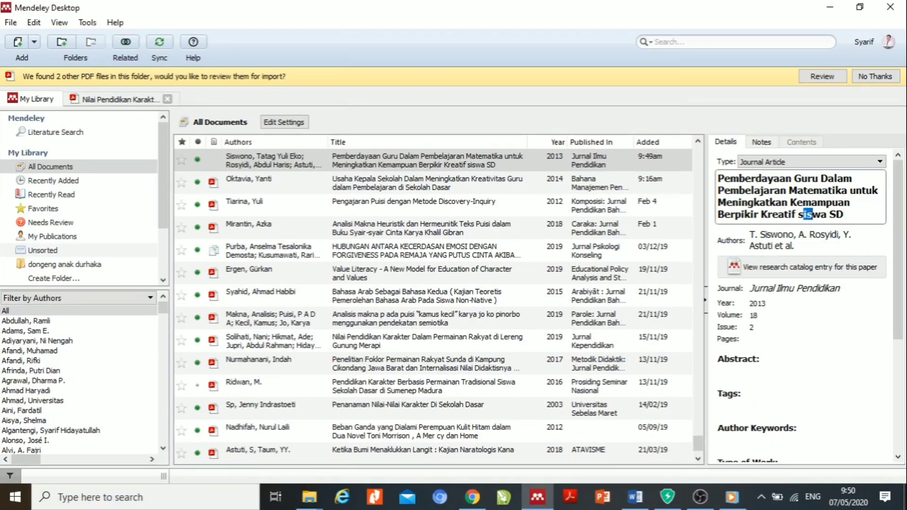
key(BackSpace)
text(S)
- Review the article's remaining details, including the full author list, journal, year, volume, issue and pages
click(900, 259)
scroll(901, 259, down, 3)
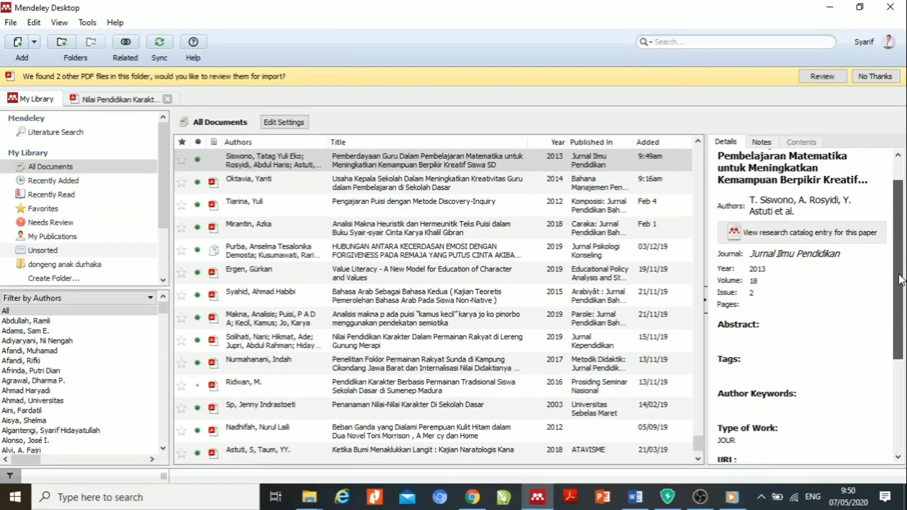
scroll(901, 259, up, 2)
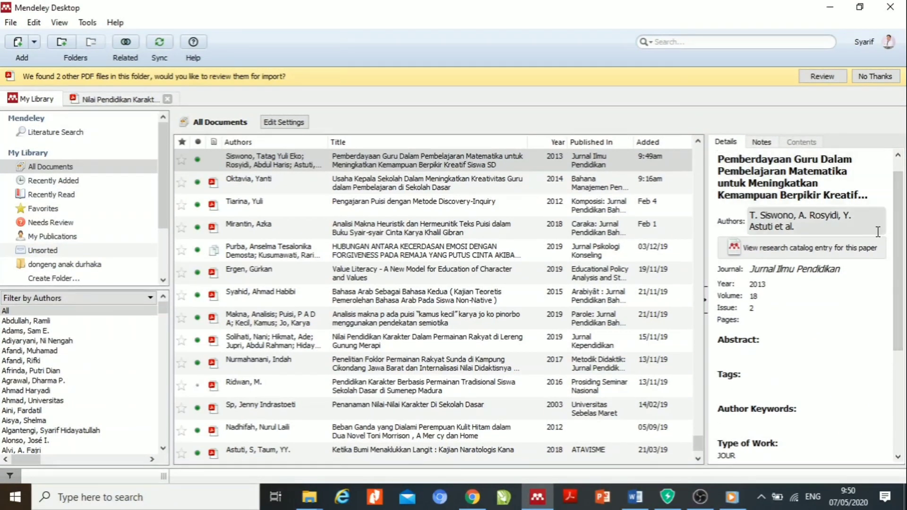
scroll(888, 218, down, 3)
click(844, 193)
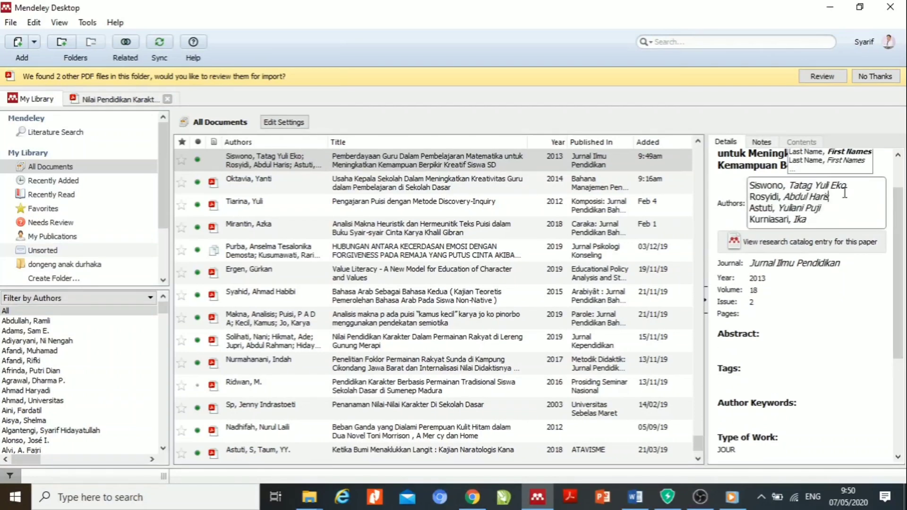
drag(900, 229, 892, 248)
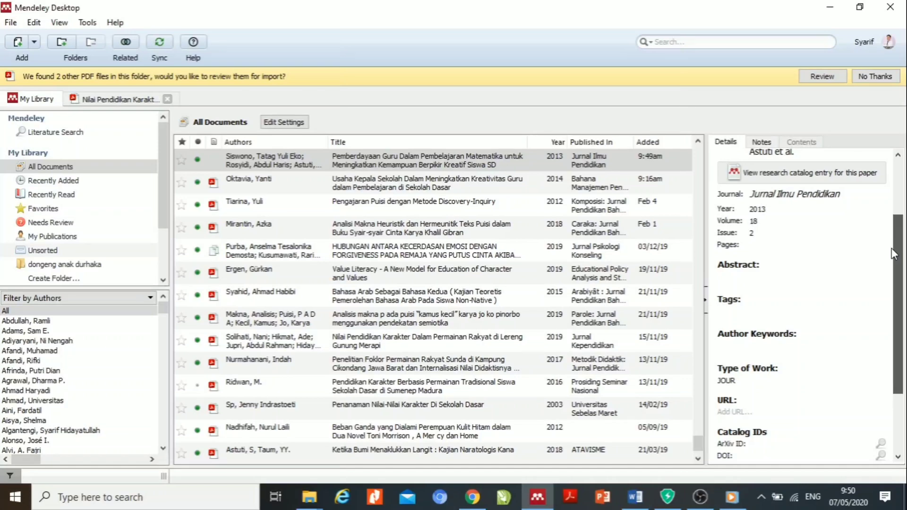
mouse_move(892, 249)
mouse_down()
mouse_move(898, 339)
mouse_move(899, 232)
mouse_up()
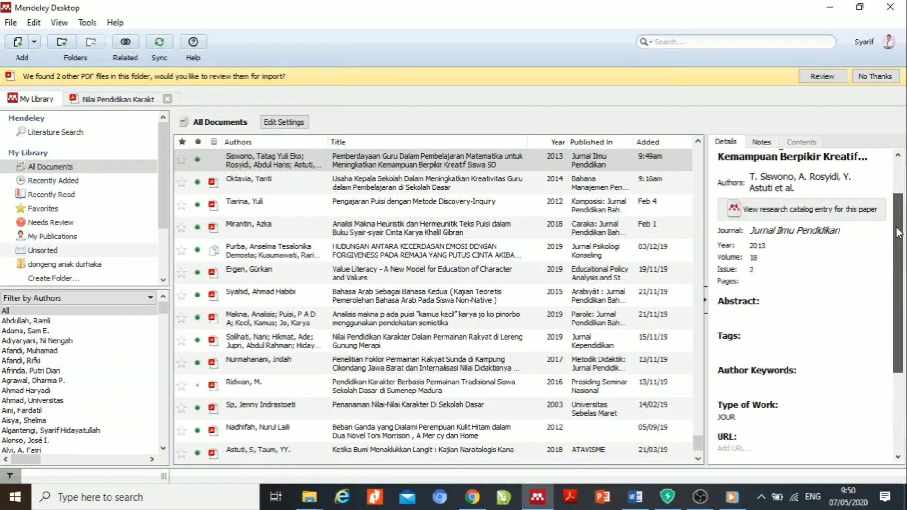
click(786, 280)
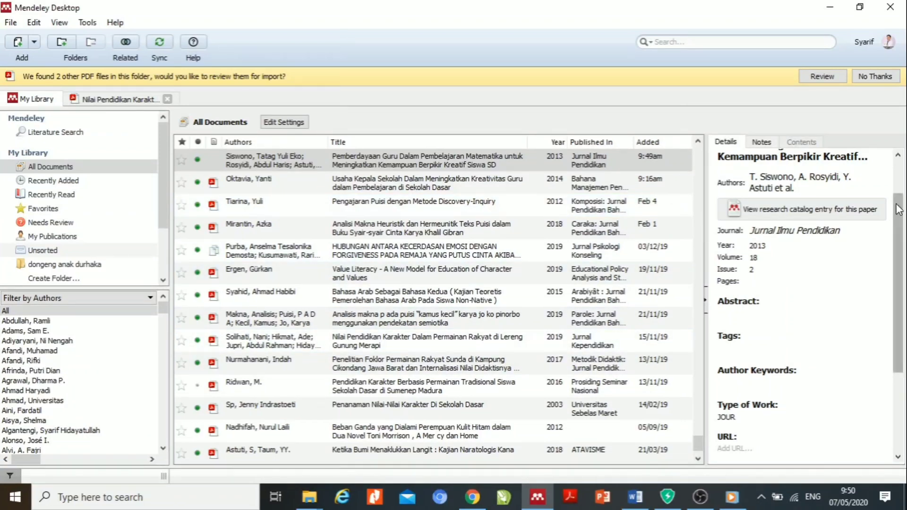
- Select the "Value Literacy" article and look over the available ways of adding documents to the library
click(470, 271)
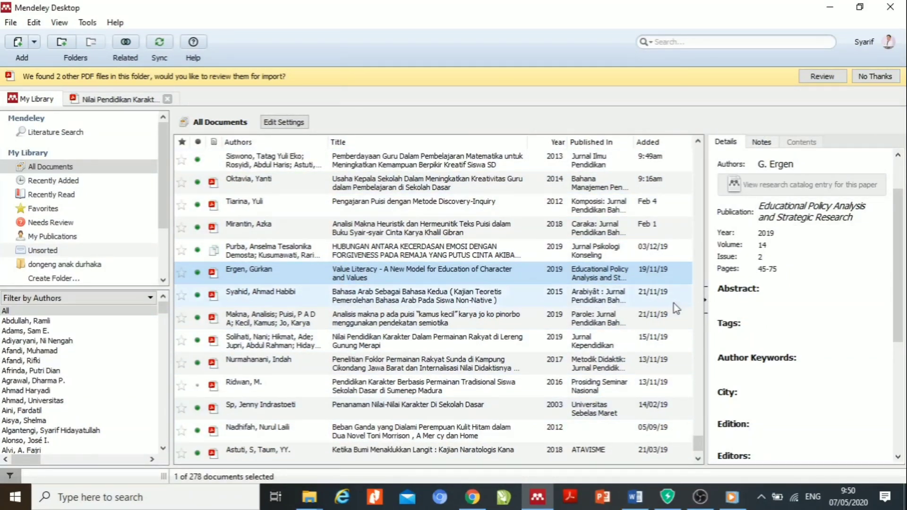
click(34, 43)
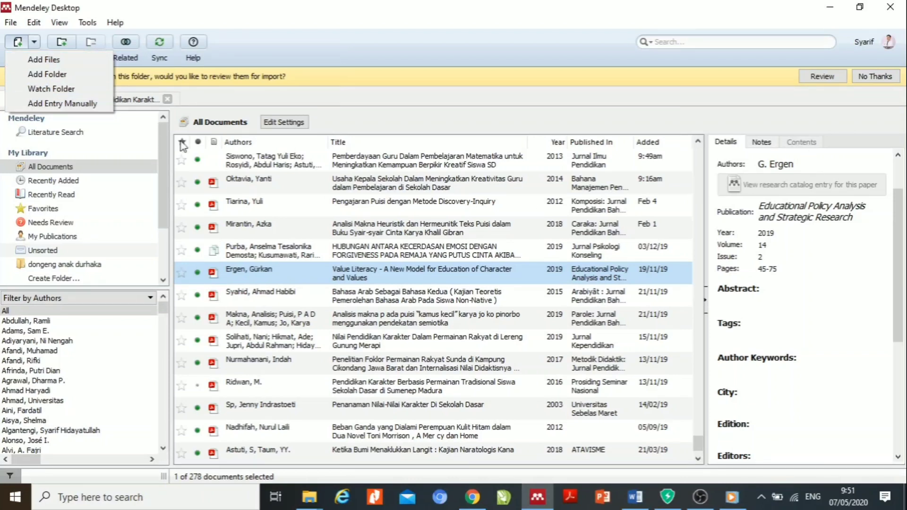
click(549, 103)
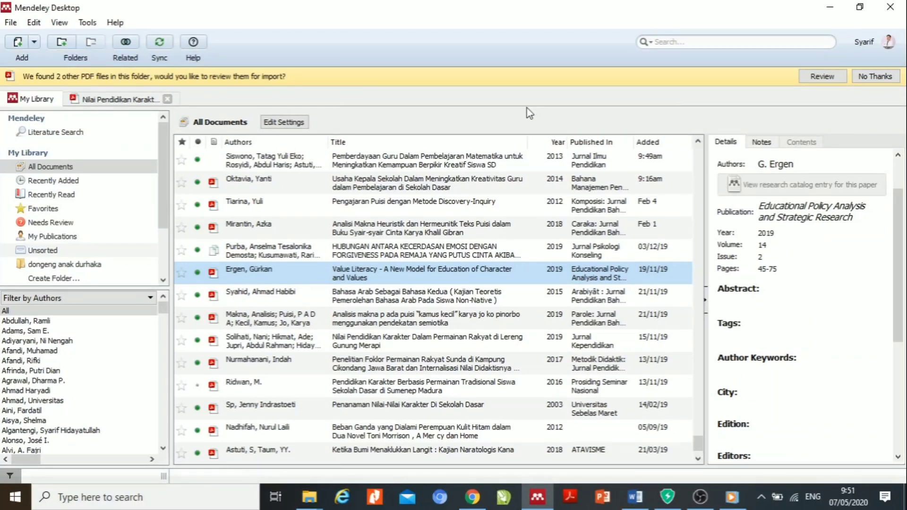